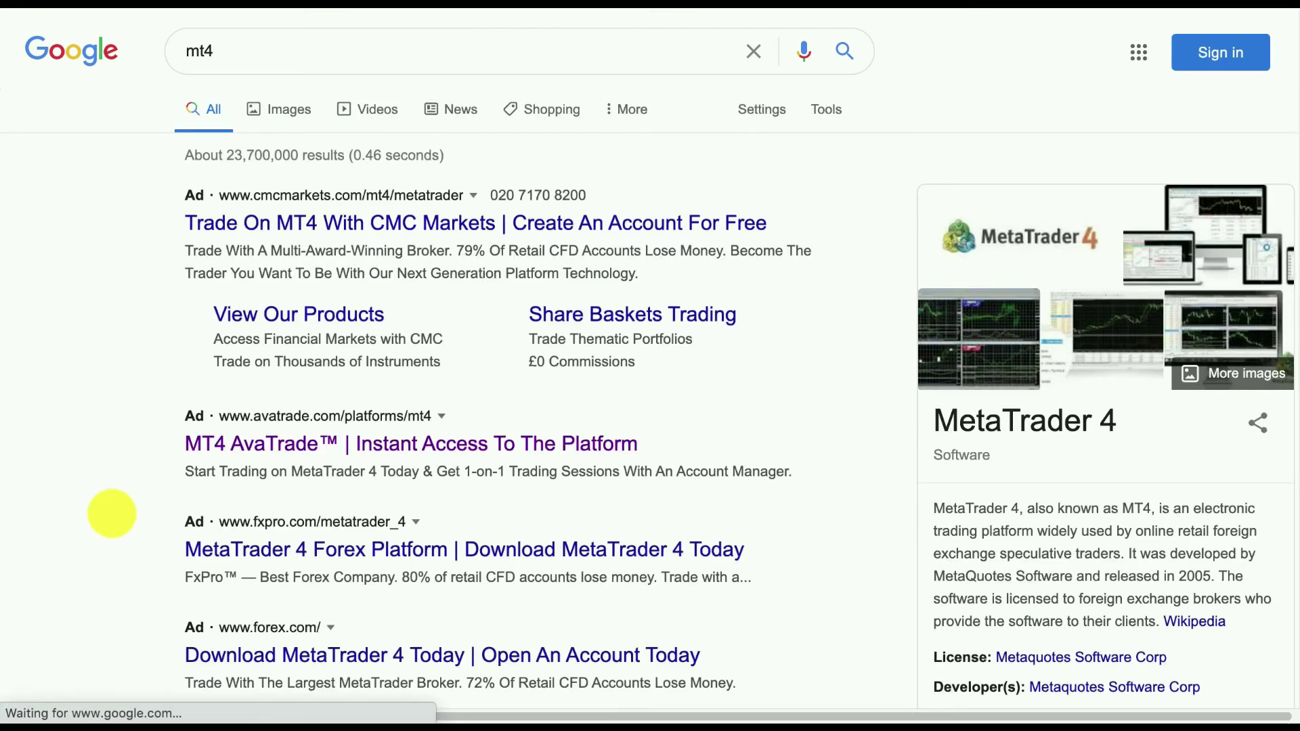
Refine the Google search from "mt4" to "mt4 for mac".
scroll(111, 514, "down", 3)
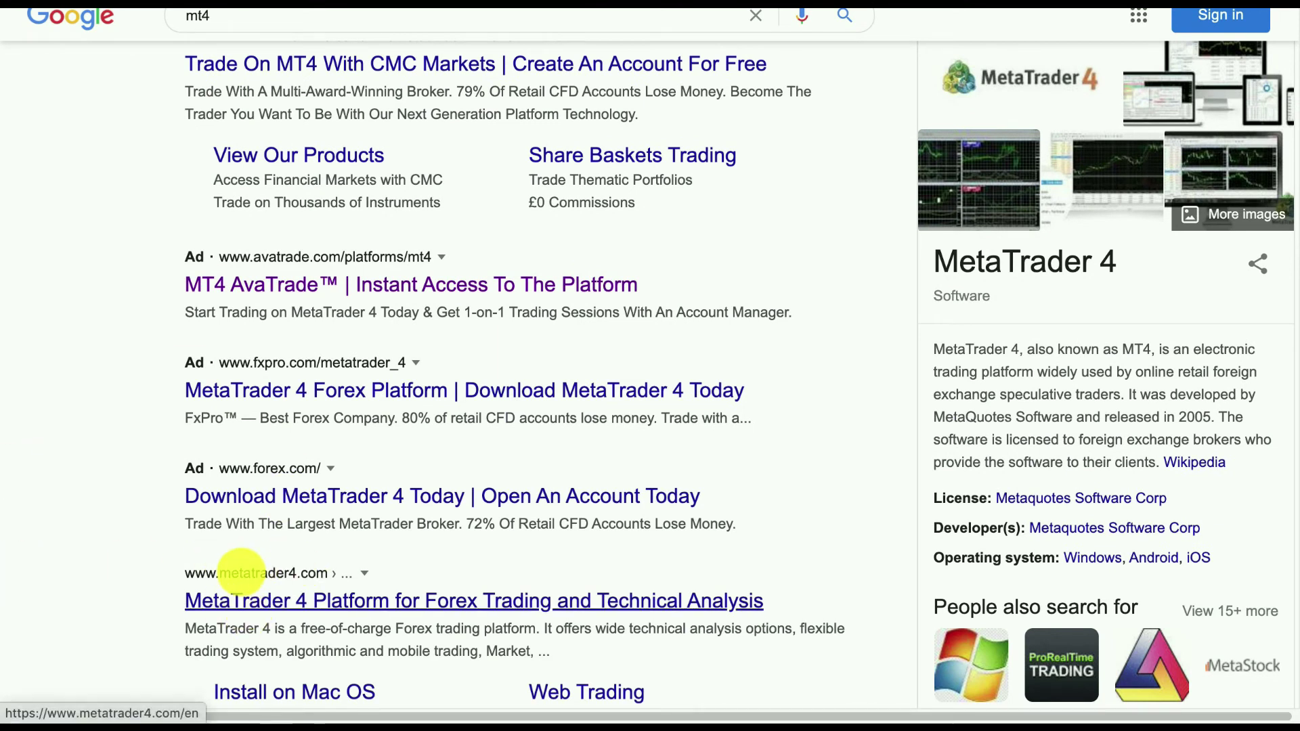
scroll(243, 569, "up", 3)
left_click(256, 51)
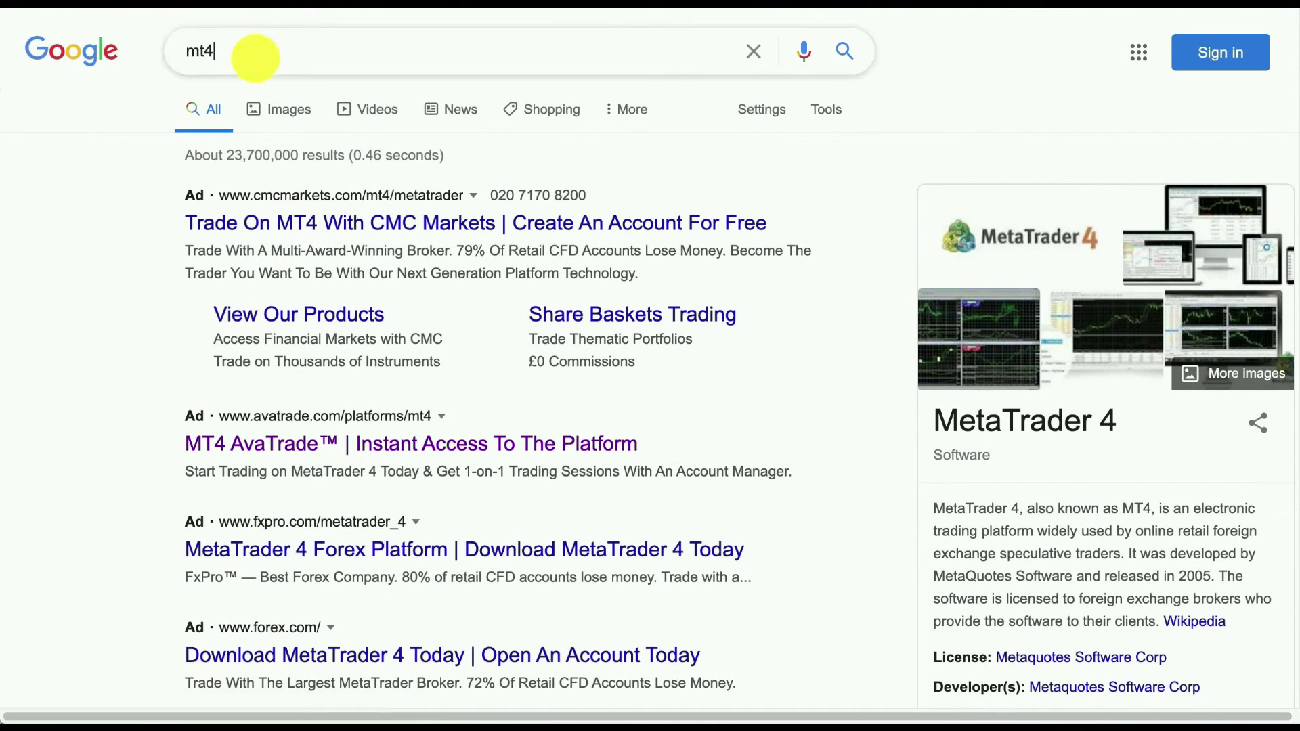
left_click(237, 93)
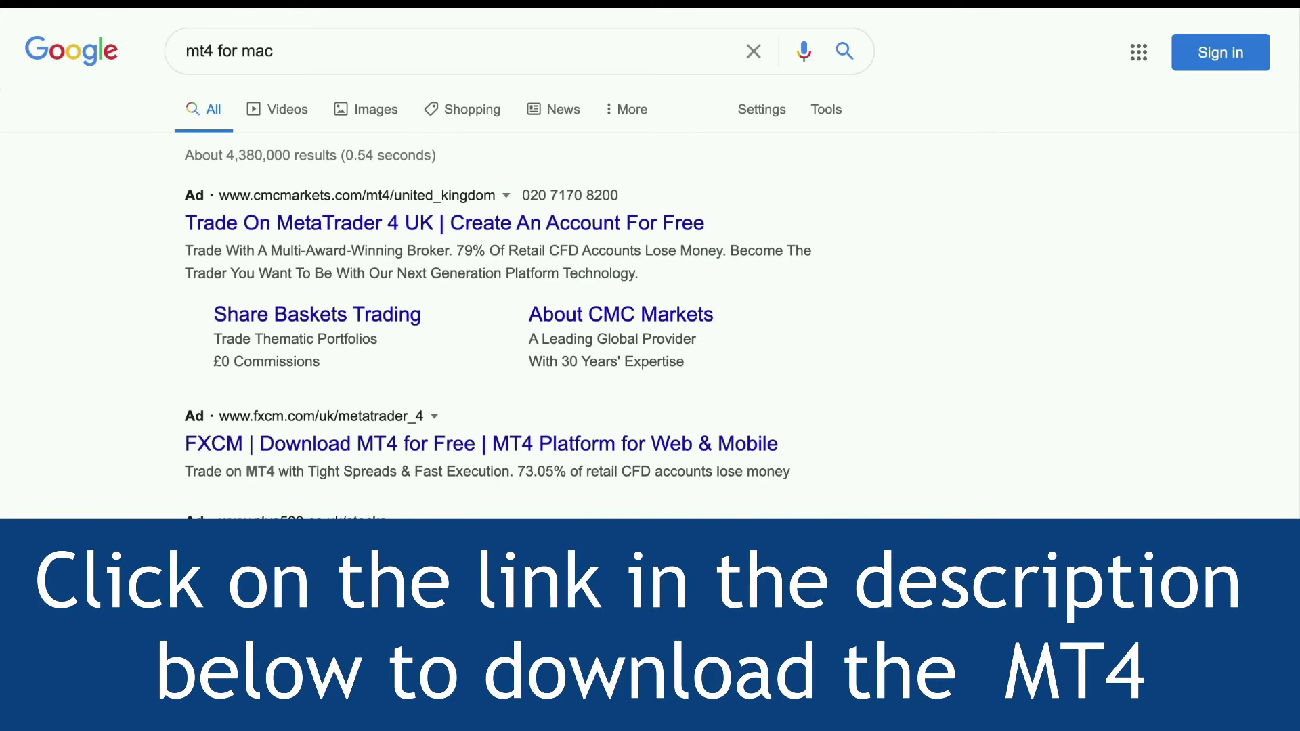
Open the XM Mac MT4 page from the search results.
scroll(116, 508, "down", 3)
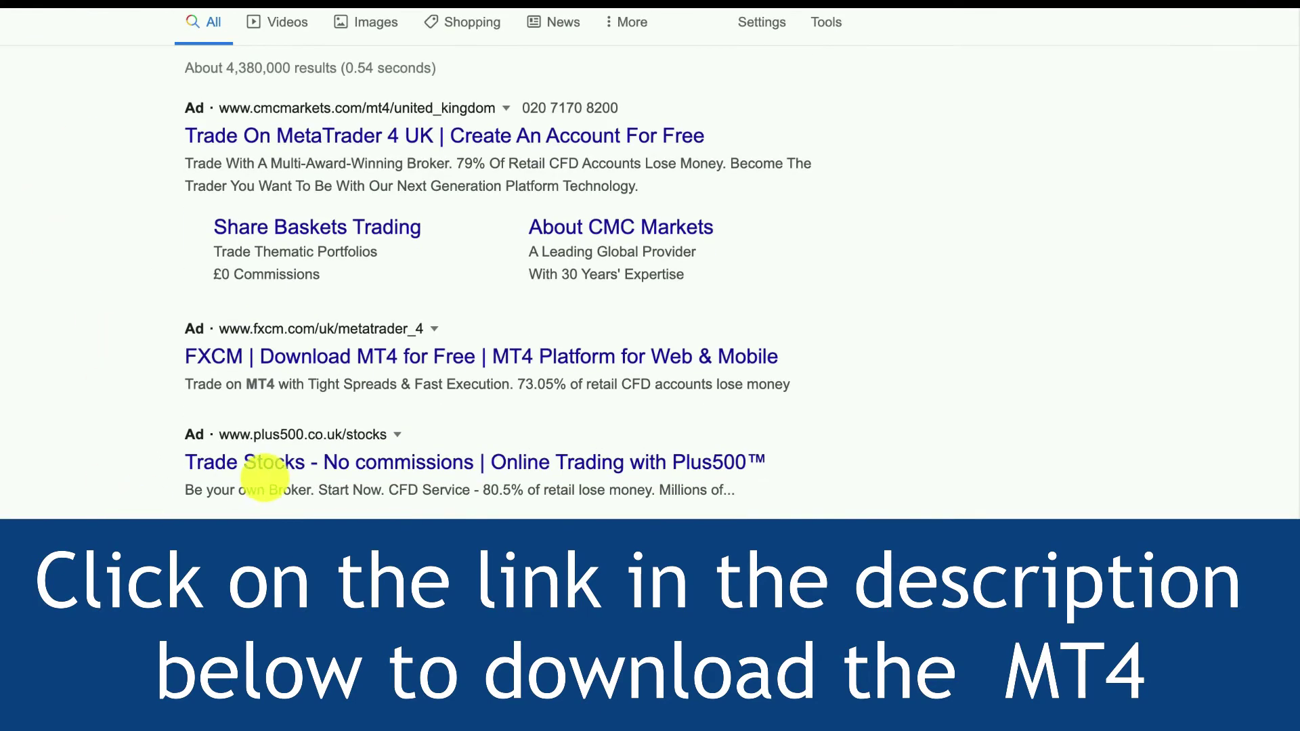
scroll(224, 532, "down", 1)
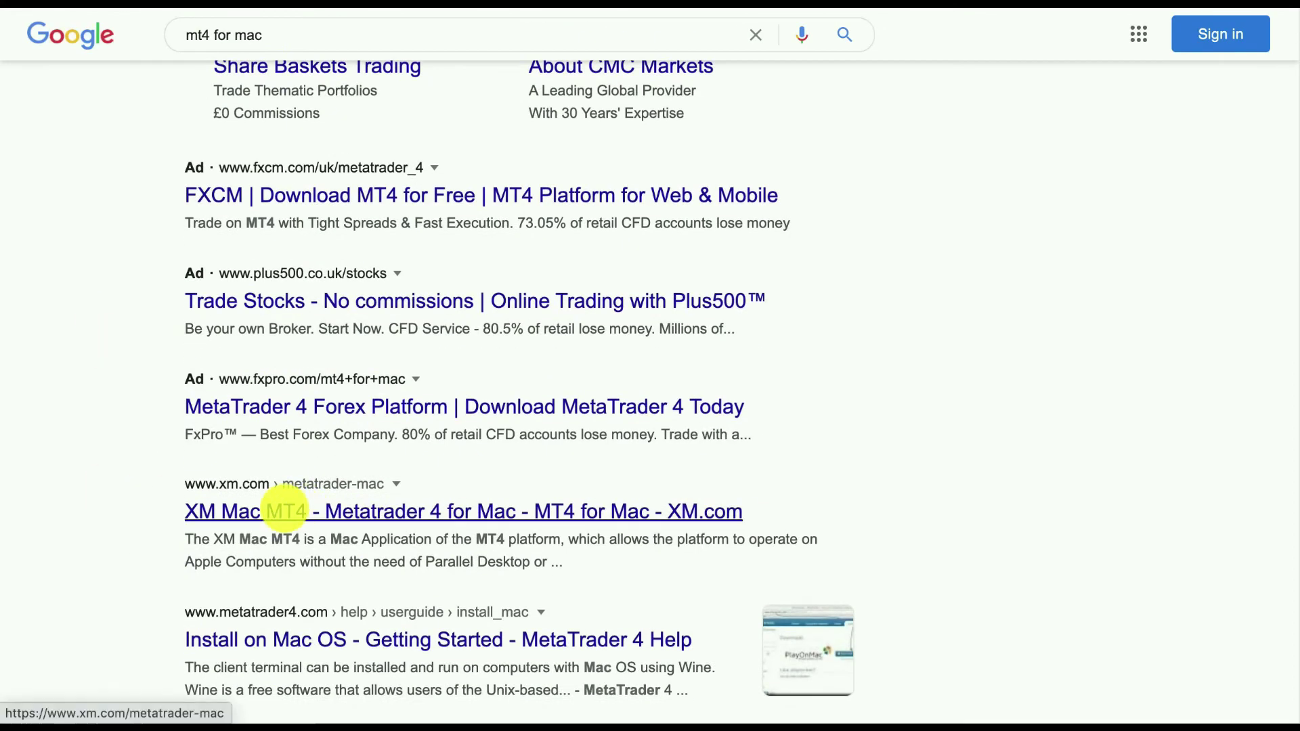
left_click(285, 509)
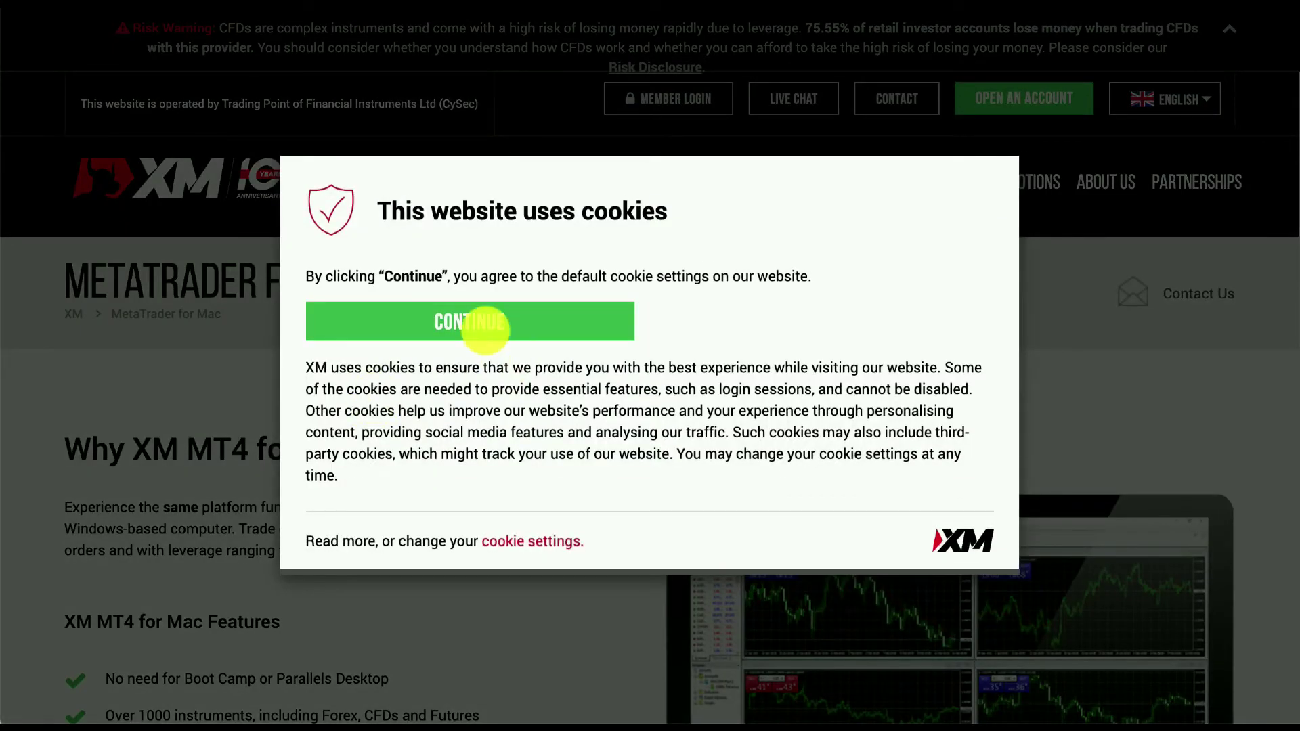
Accept the default cookie settings on the XM site and download the MT4 platform for Mac.
left_click(456, 313)
scroll(140, 604, "down", 10)
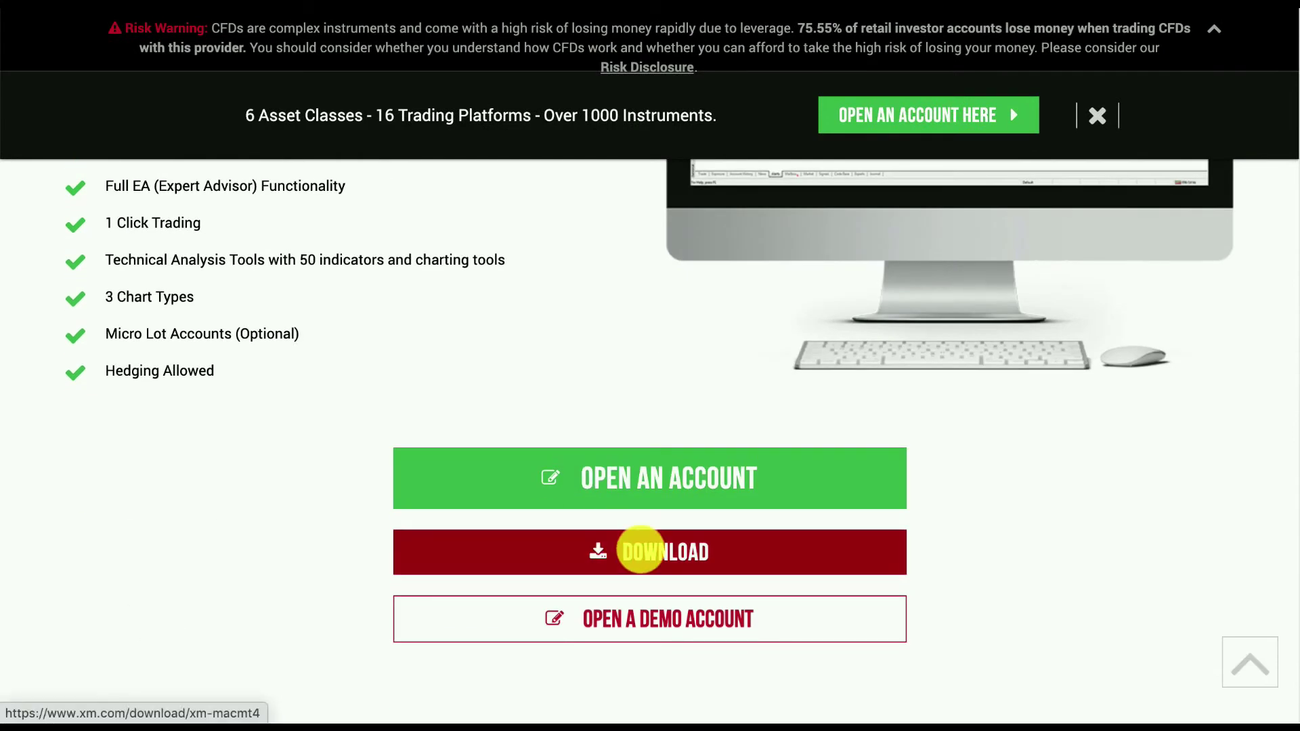
left_click(638, 550)
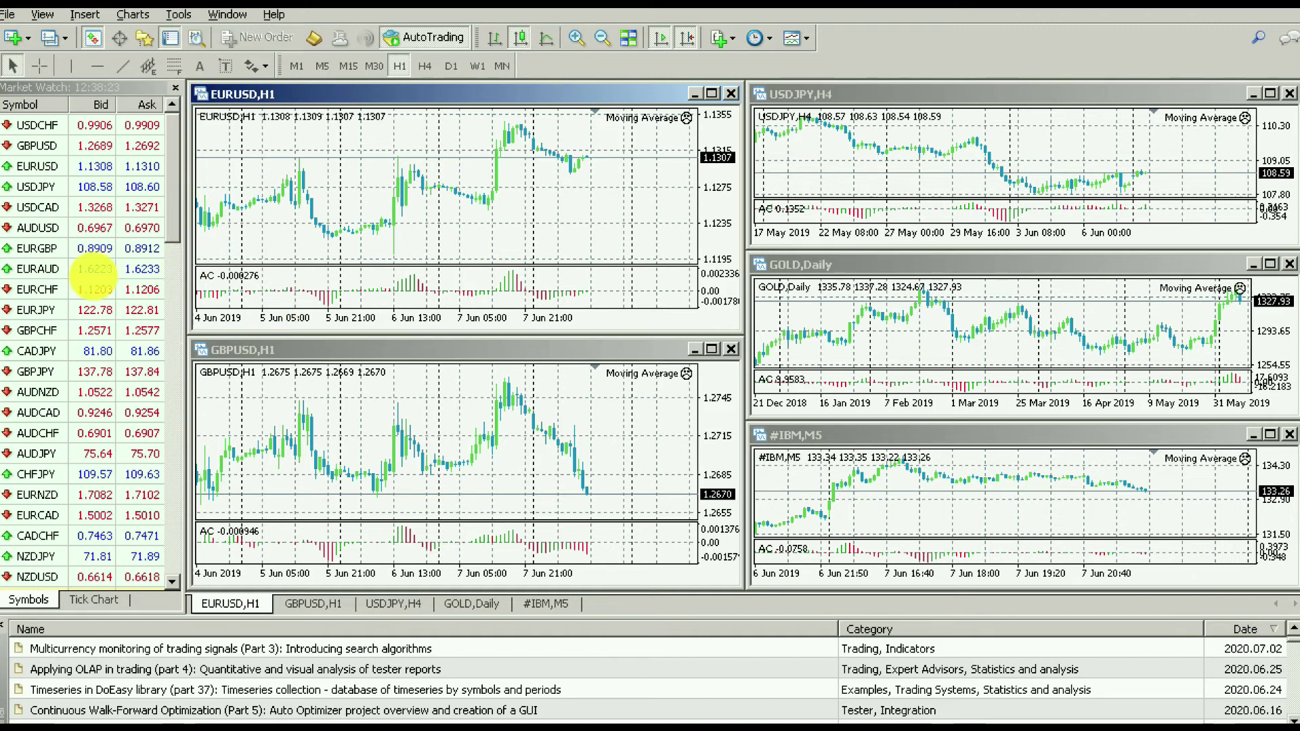
Show all available symbols in the Market Watch list and look through the currency pairs and stocks.
right_click(30, 226)
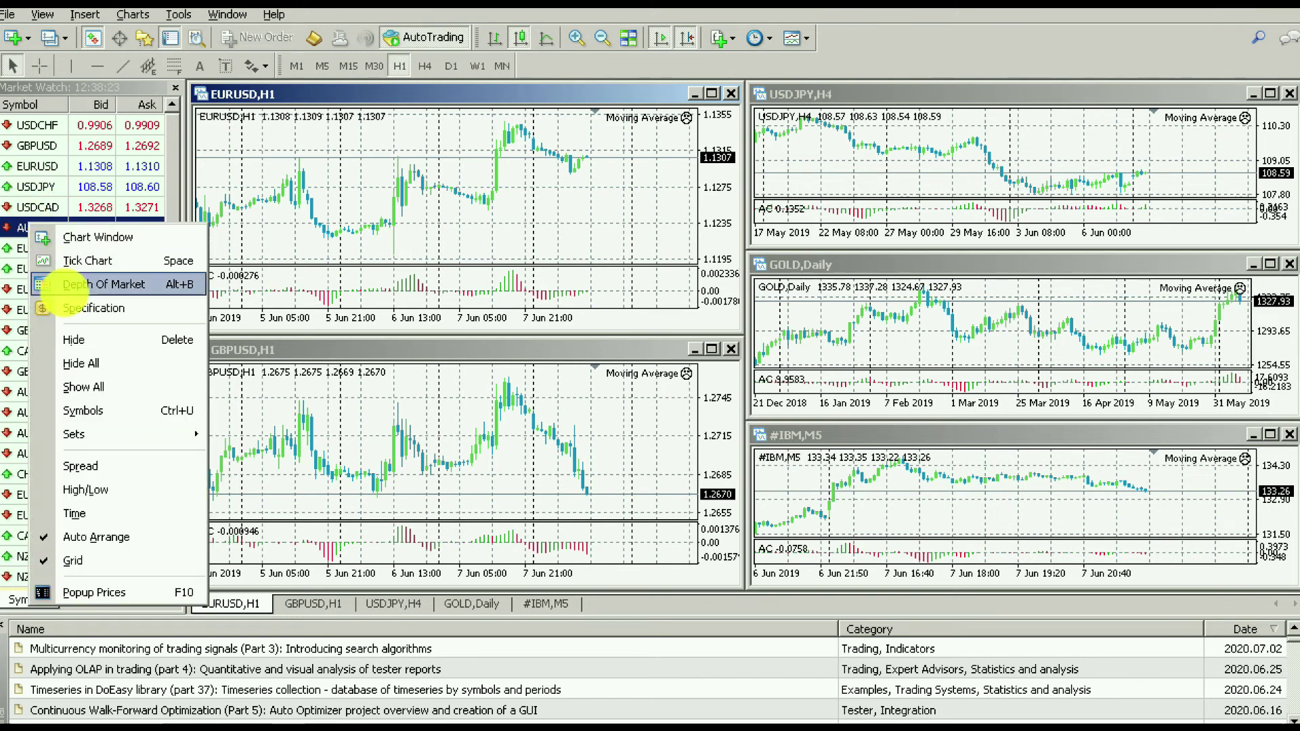
left_click(71, 390)
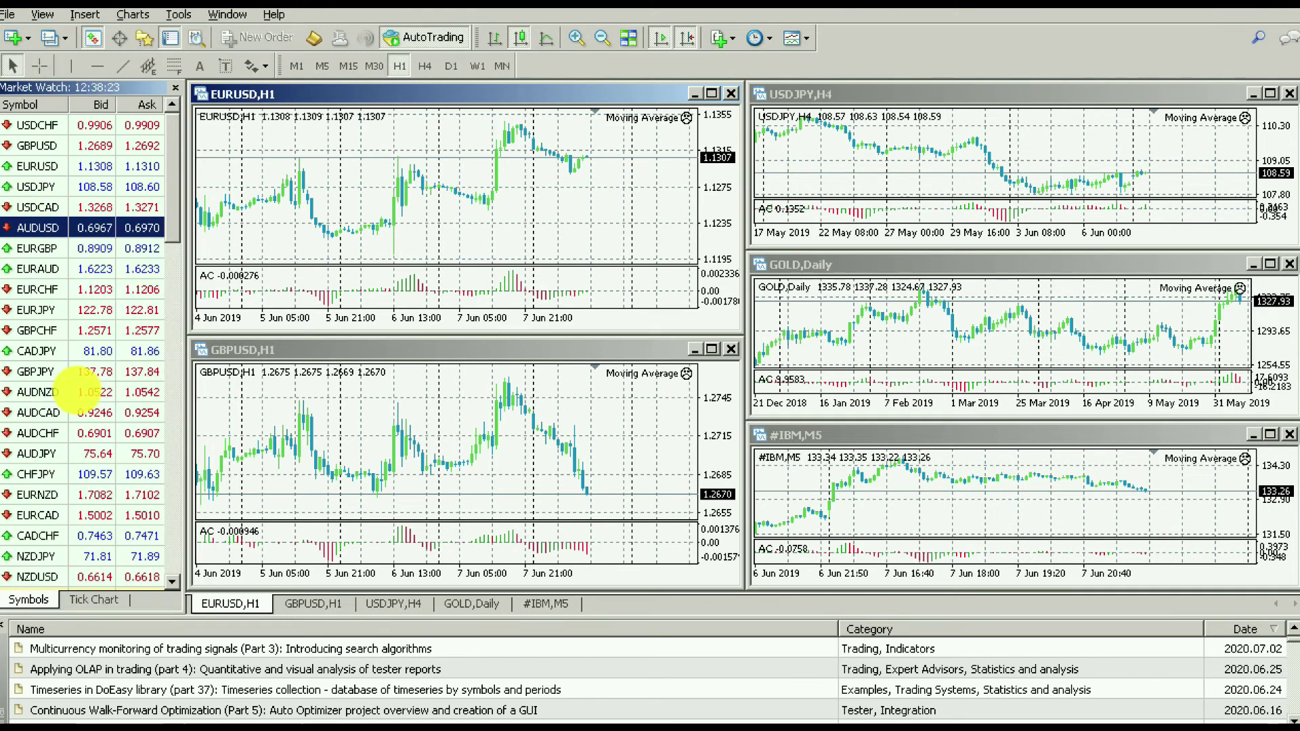
scroll(81, 379, "down", 10)
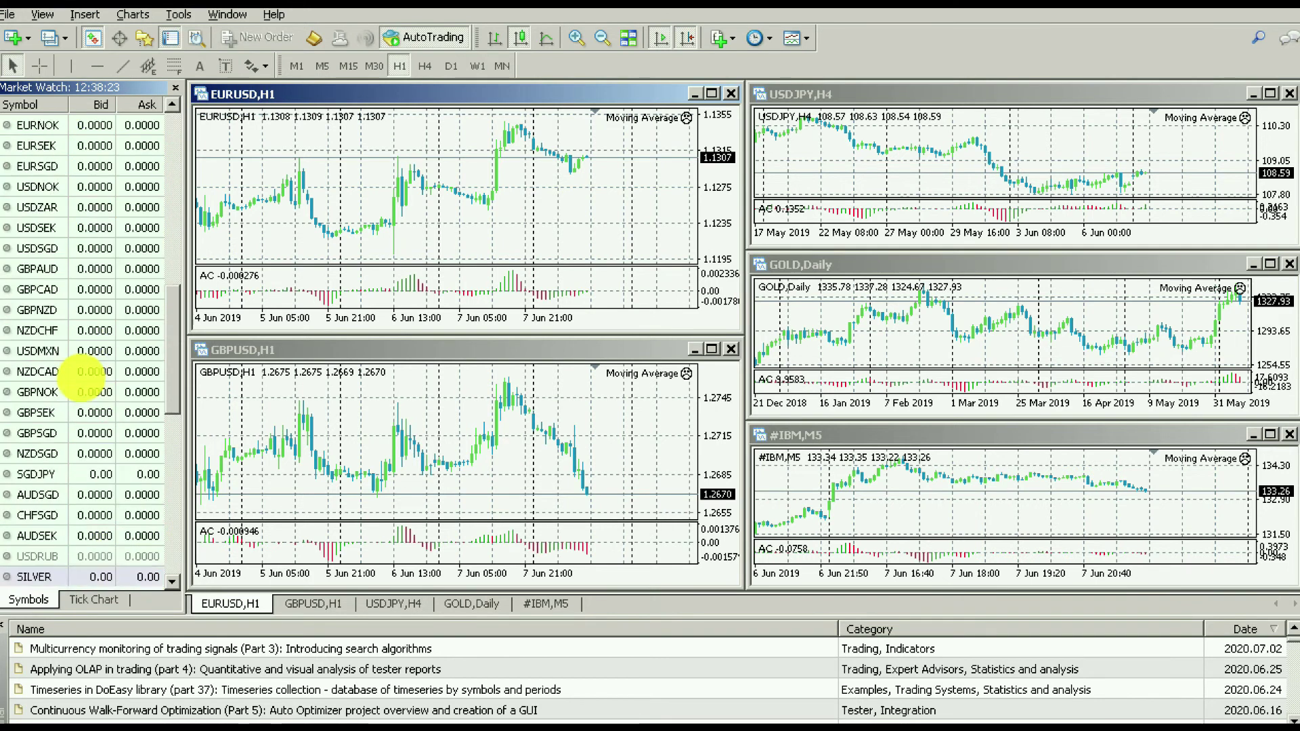
scroll(80, 379, "down", 5)
scroll(80, 377, "down", 4)
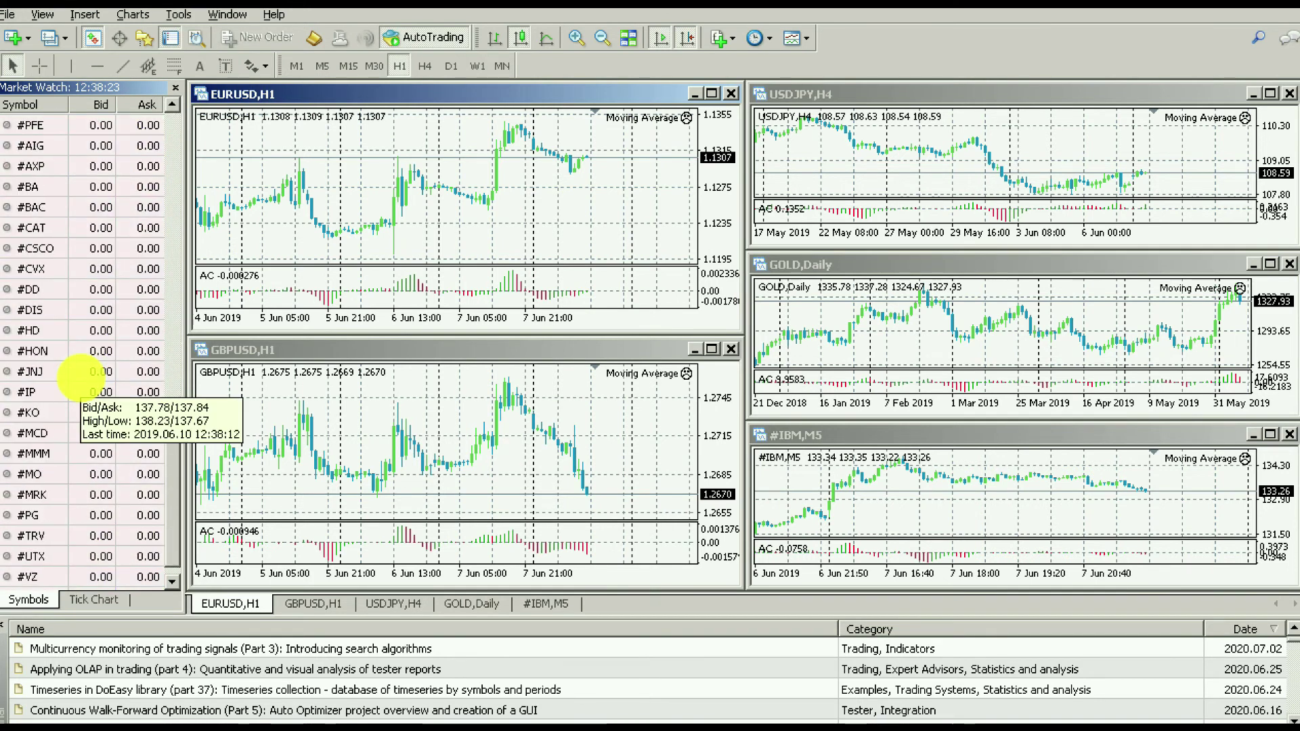
scroll(67, 303, "up", 20)
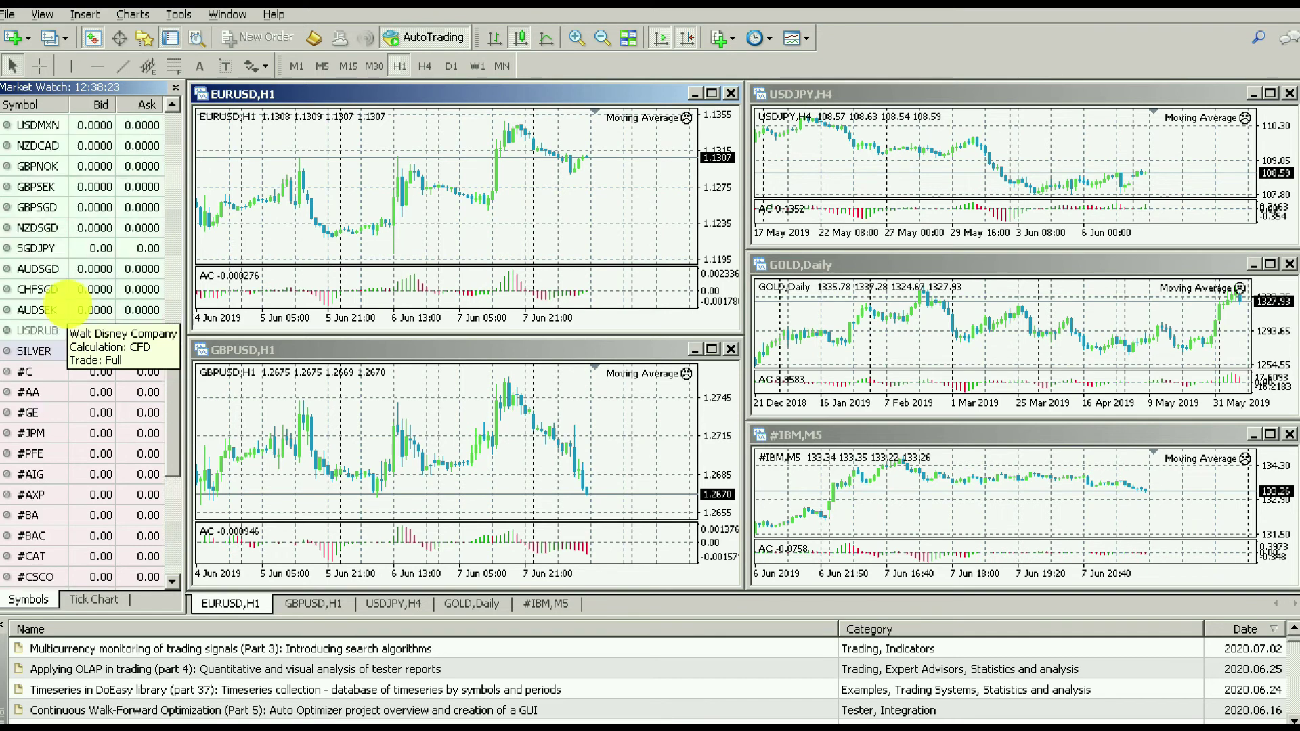
scroll(54, 298, "up", 1)
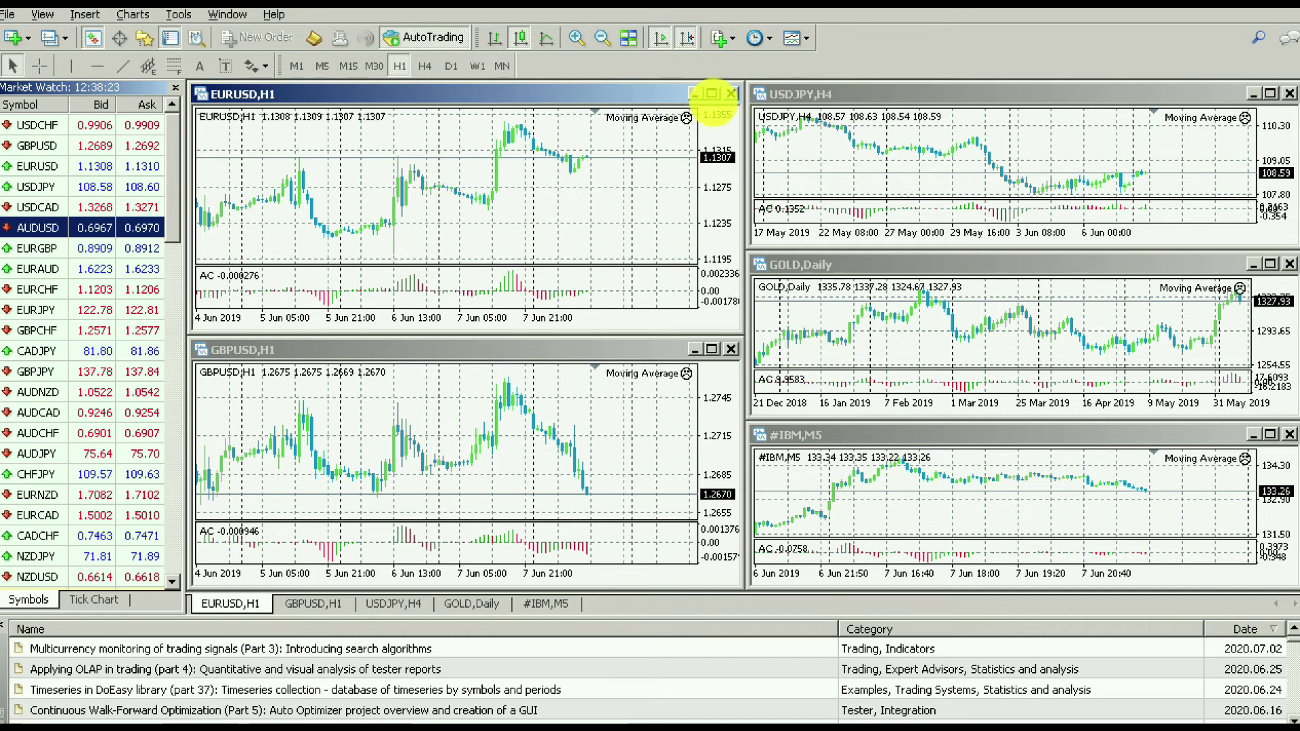
Maximize the EURUSD chart and change its timeframe to M15.
left_click(711, 93)
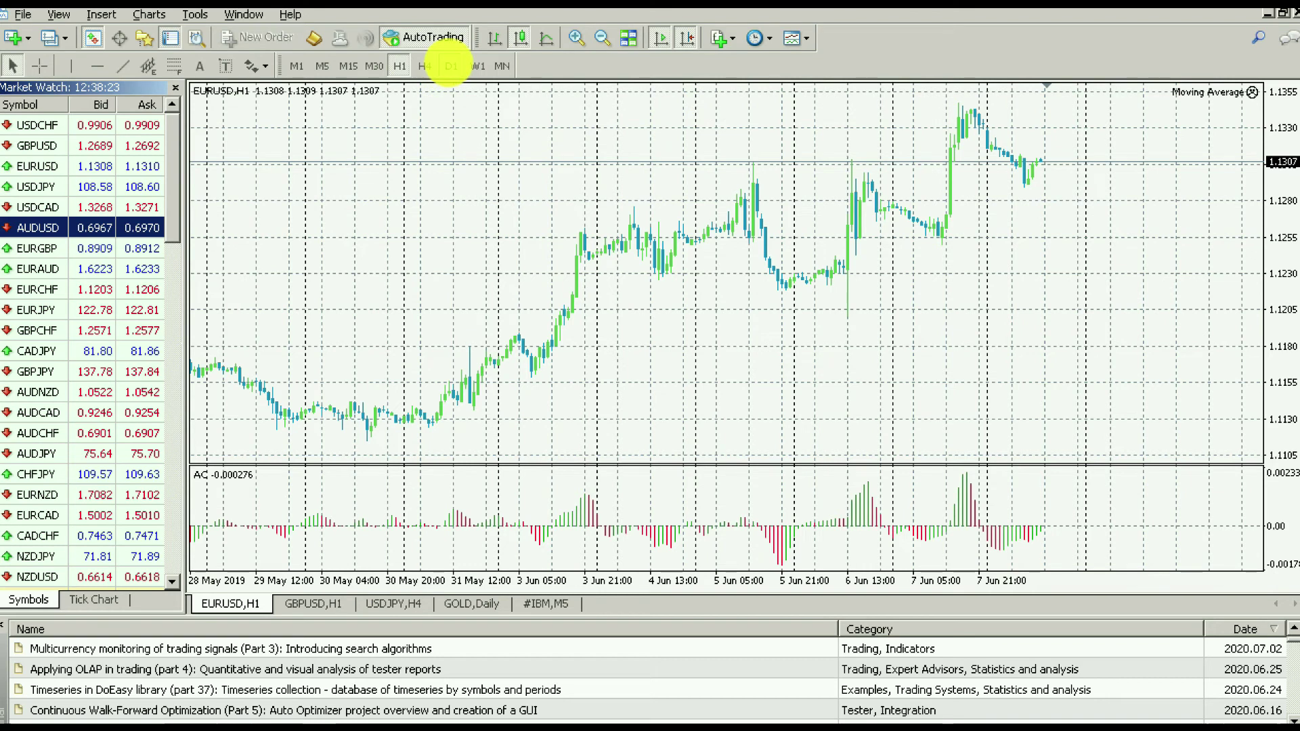
left_click(451, 65)
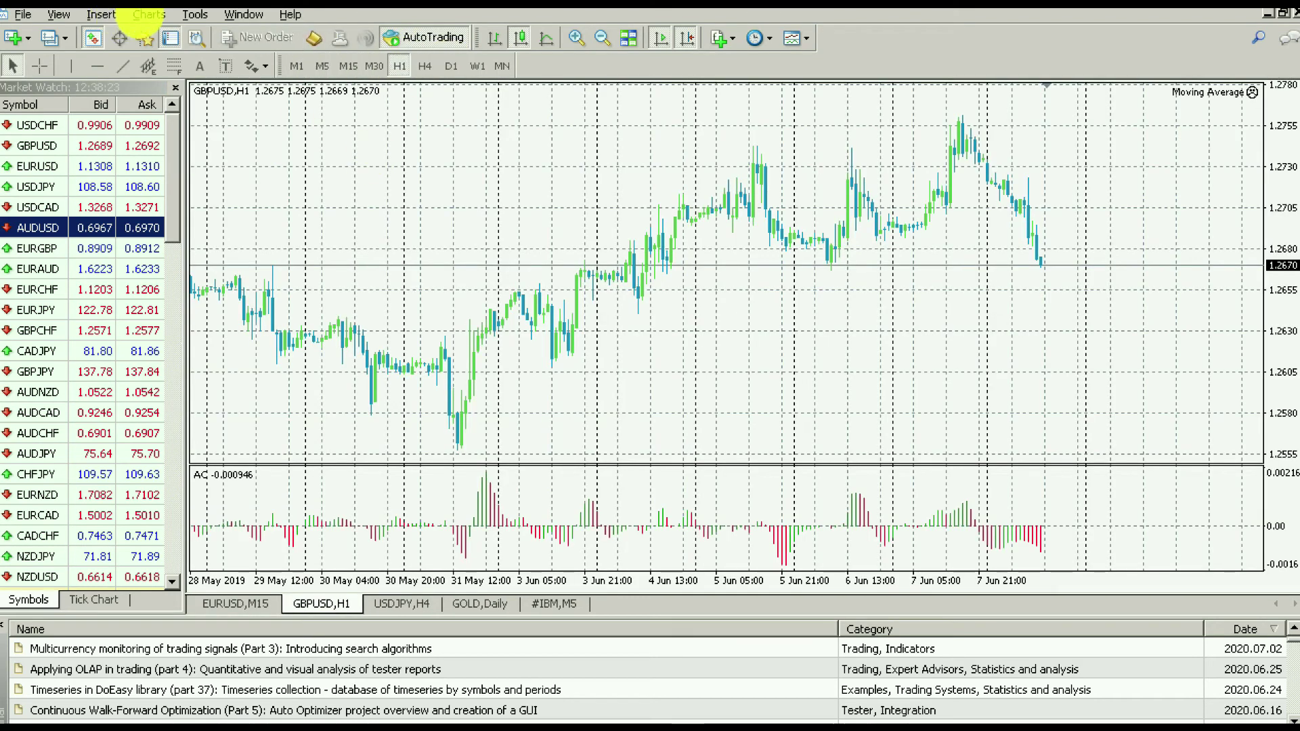
left_click(148, 14)
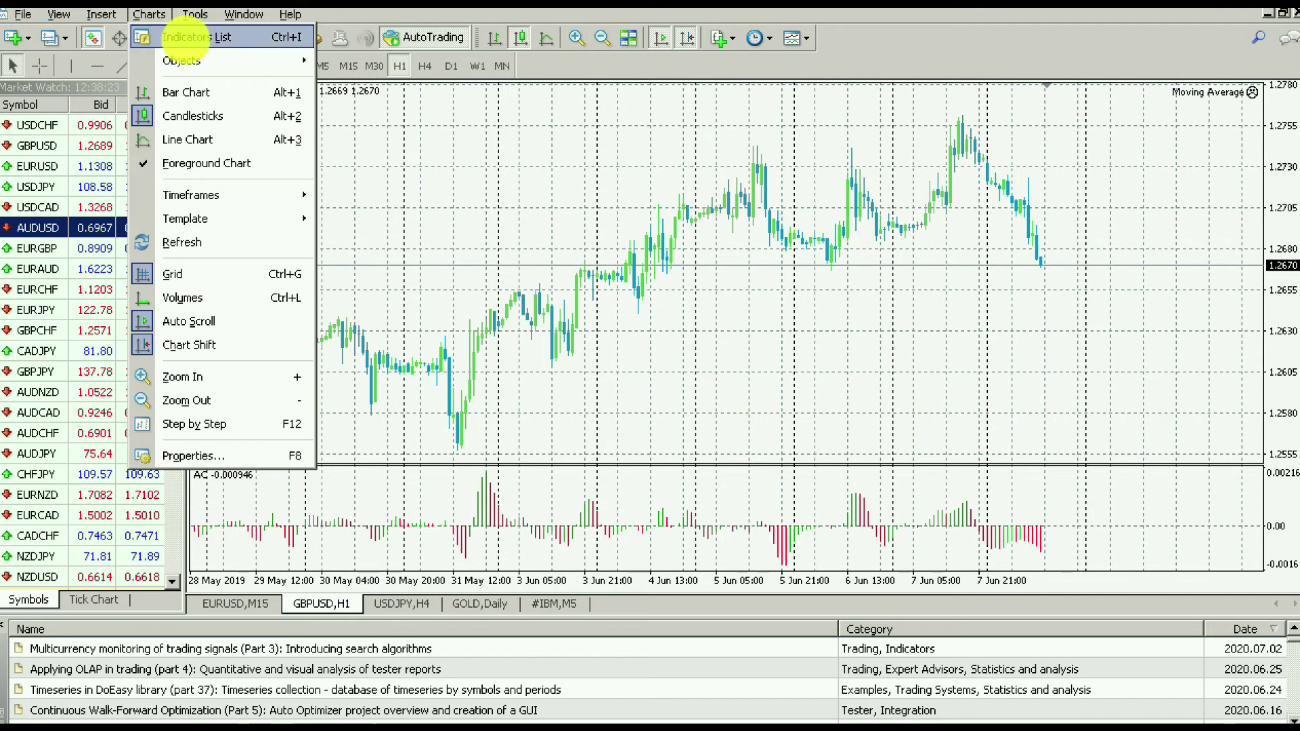
mouse_move(182, 60)
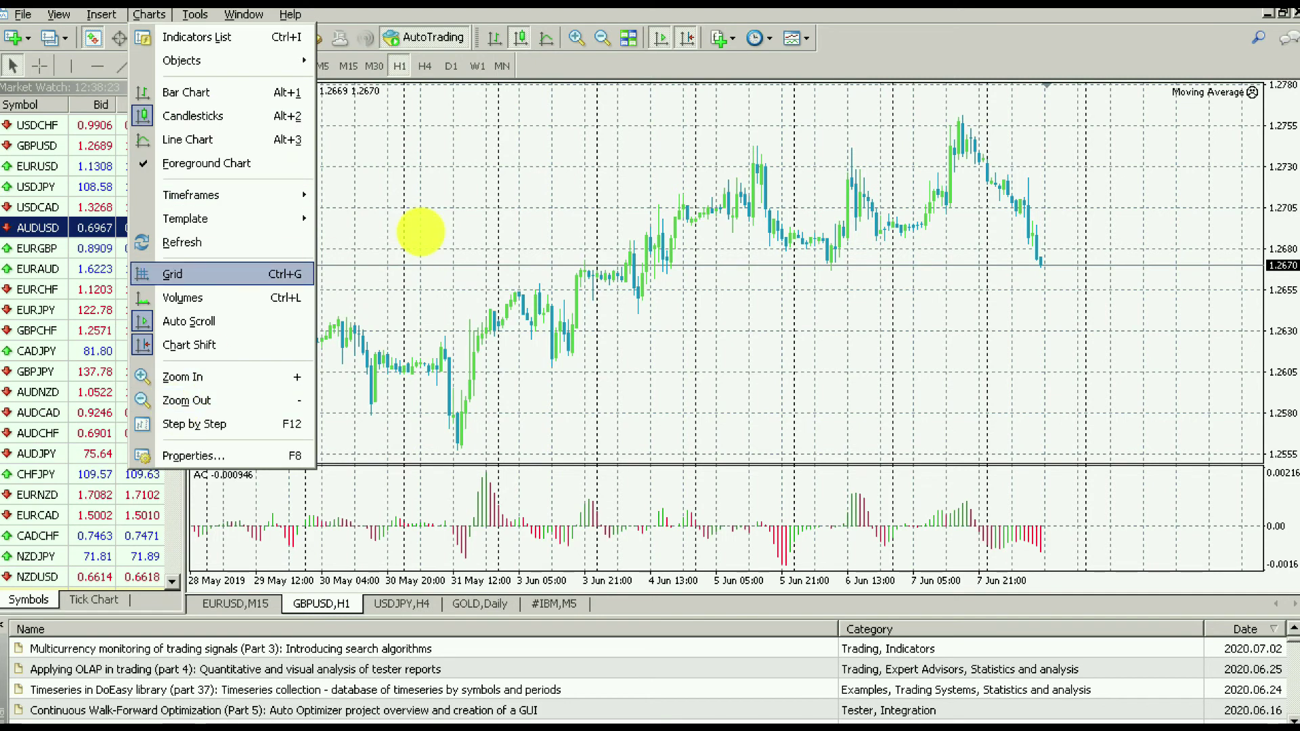
left_click(393, 167)
right_click(396, 165)
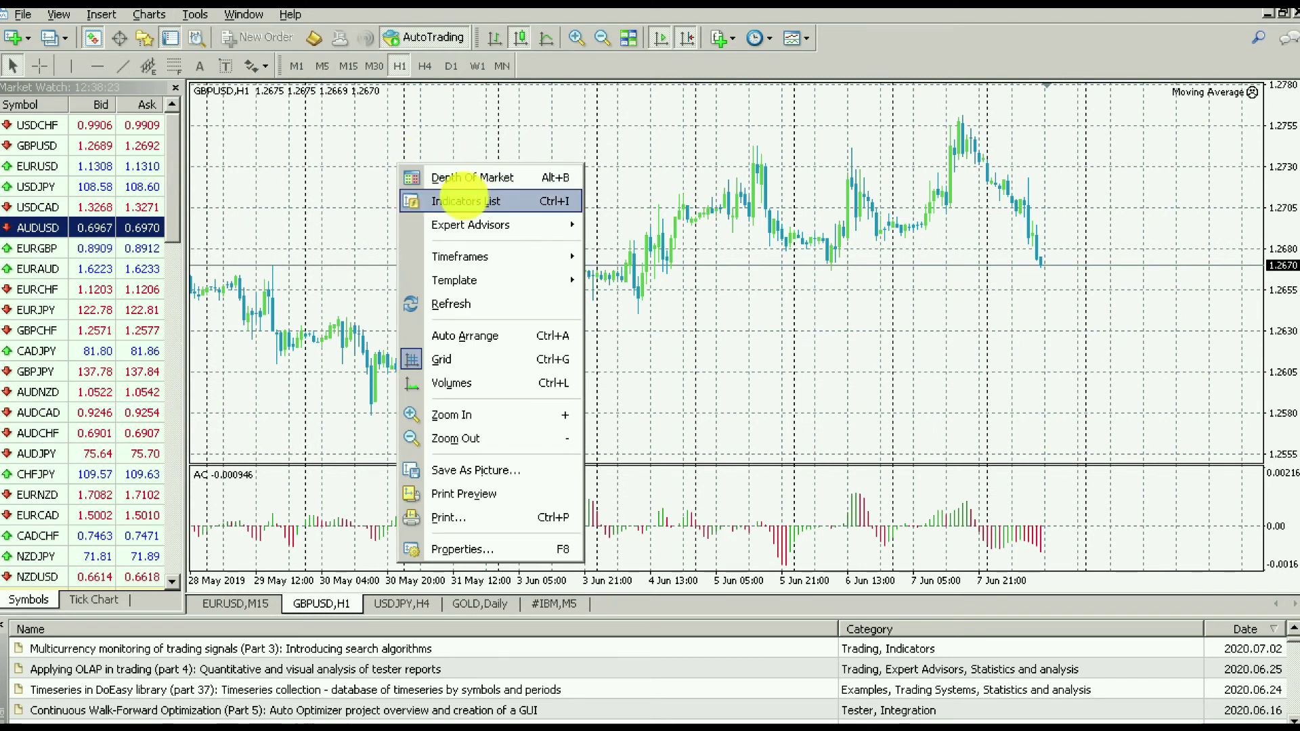
mouse_move(471, 224)
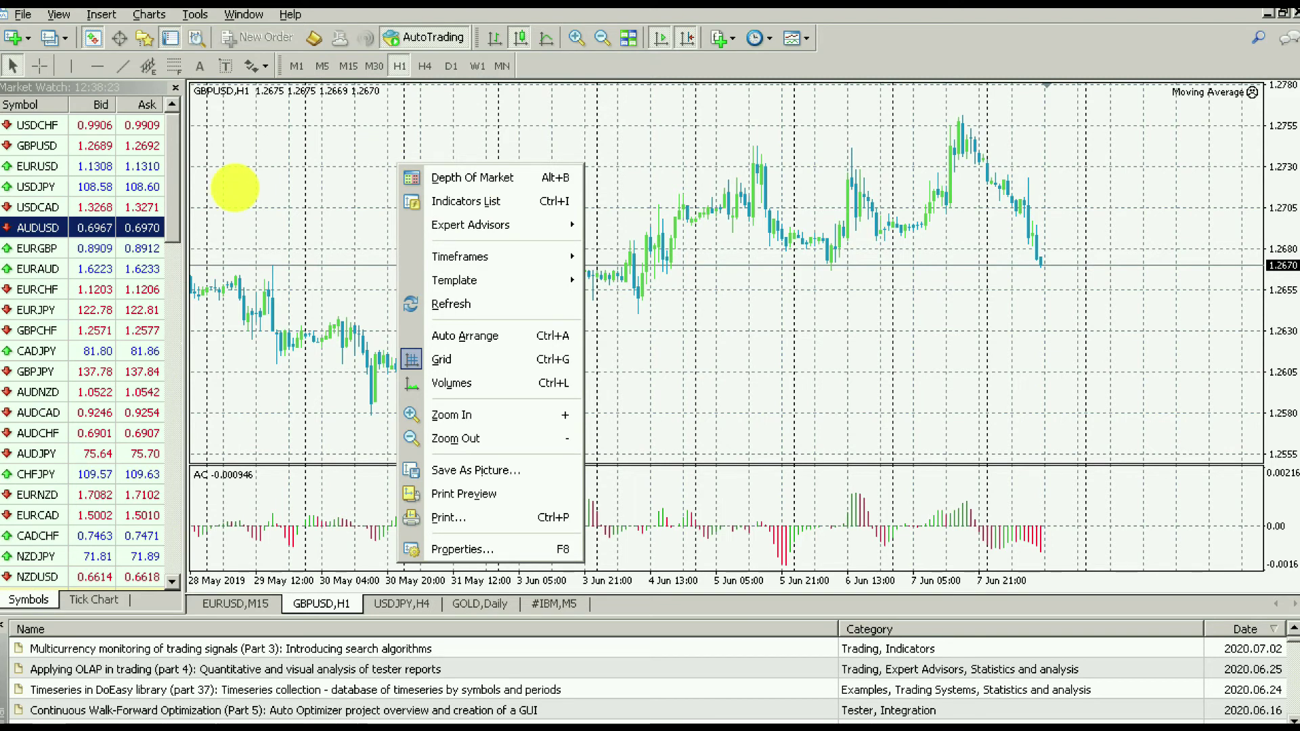
Add the Bollinger Bands trend indicator to the GBPUSD H1 chart with period 20, deviations 2, shift 0, applied to Close.
left_click(101, 15)
mouse_move(135, 36)
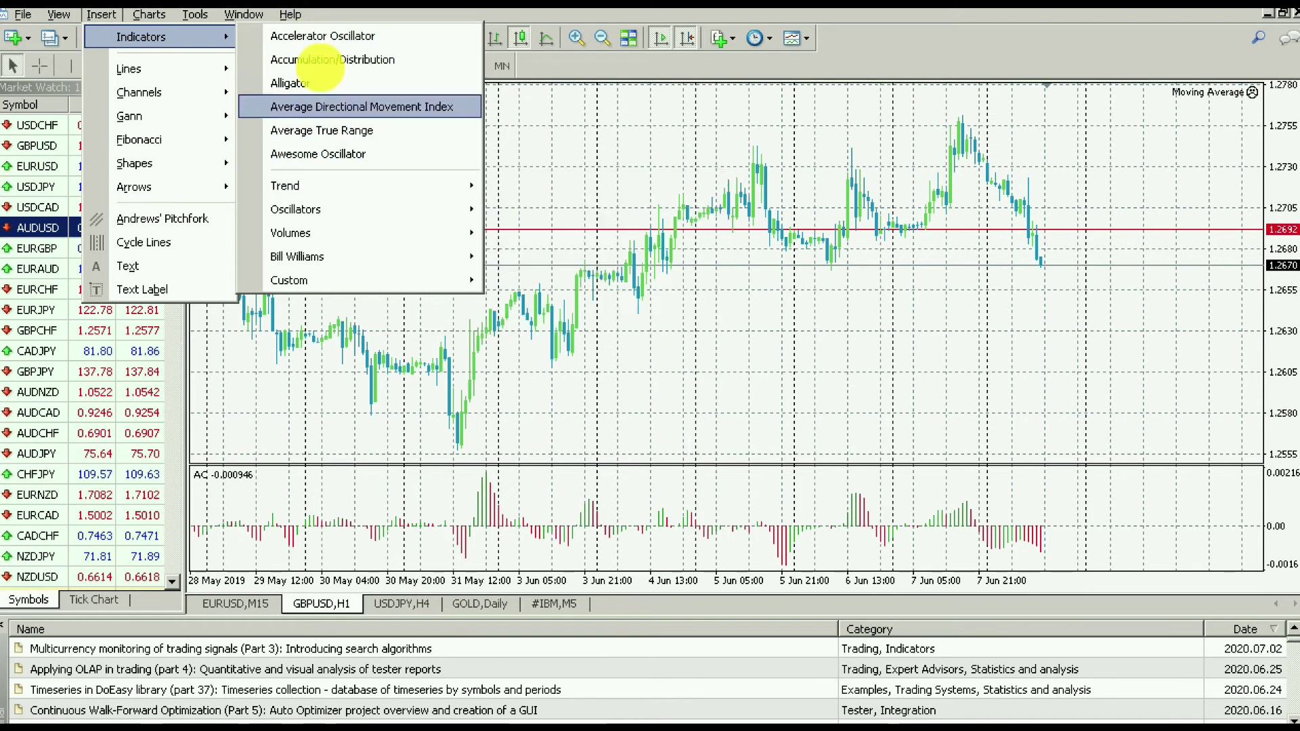
mouse_move(305, 181)
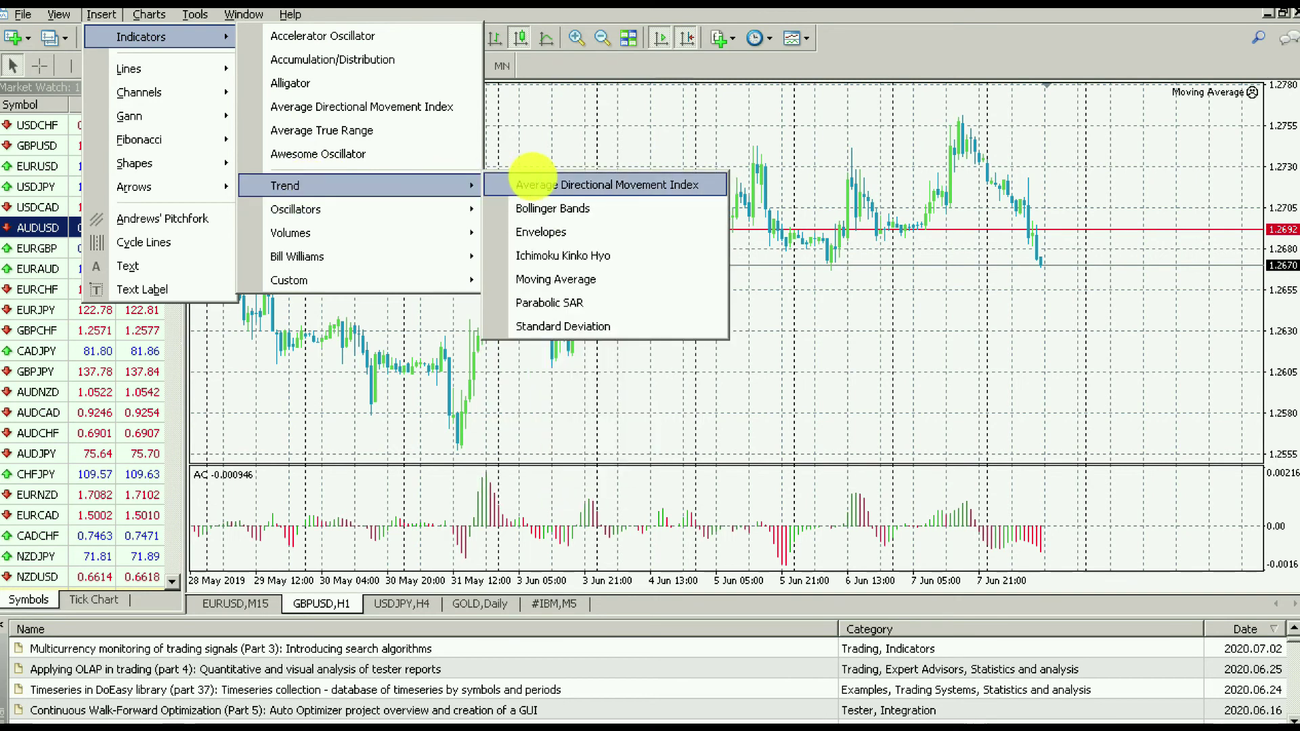
left_click(535, 208)
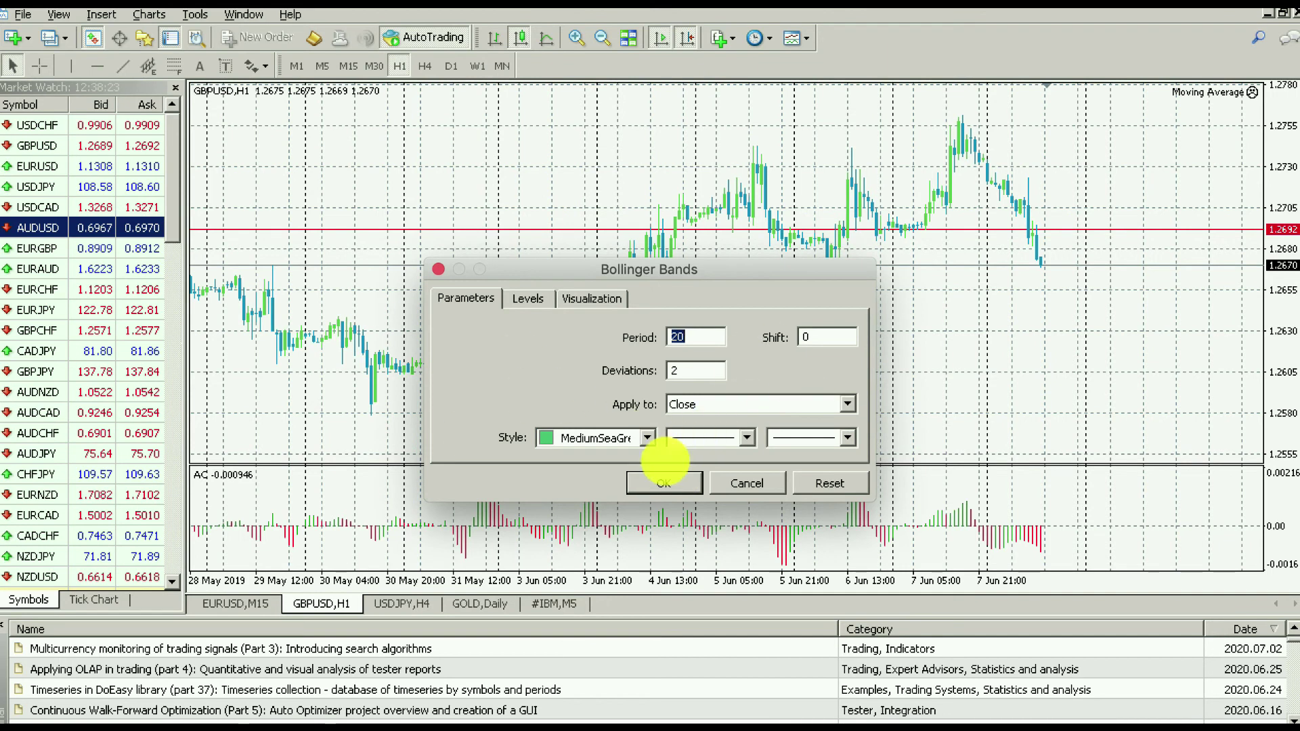
left_click(665, 483)
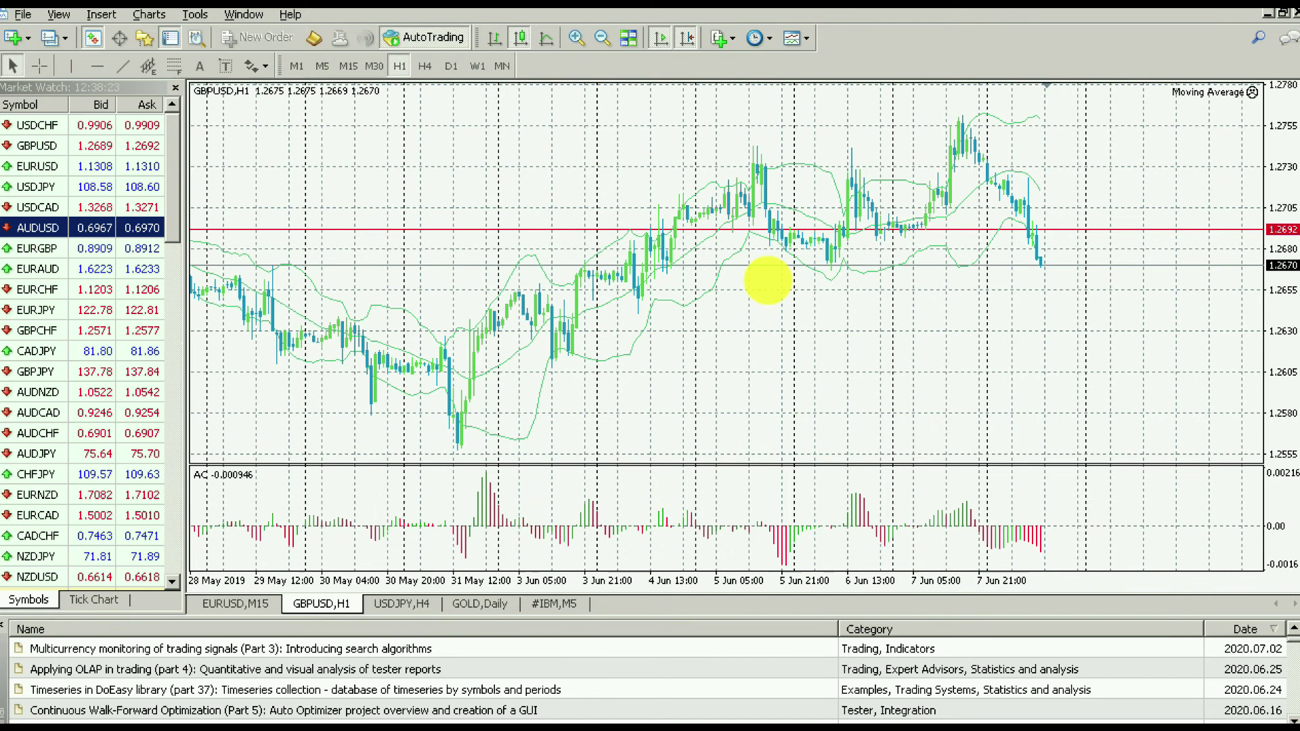
left_click(101, 14)
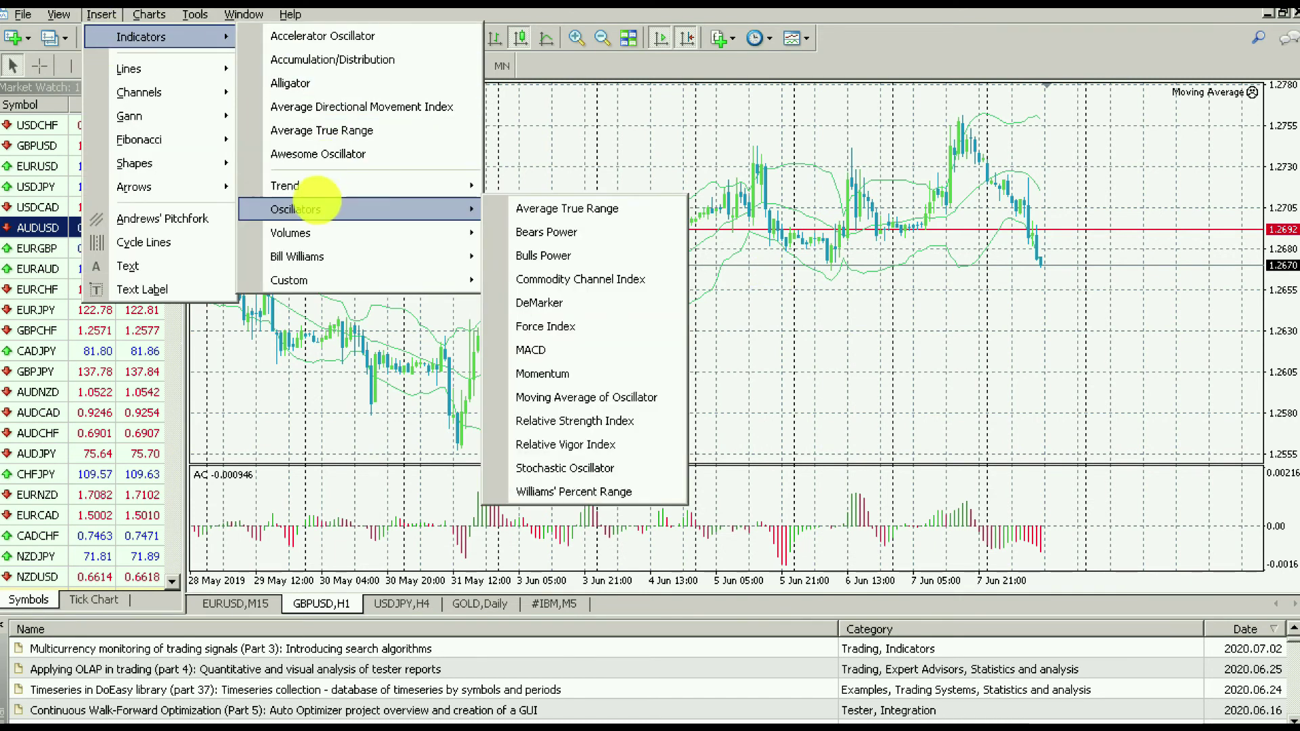
mouse_move(334, 225)
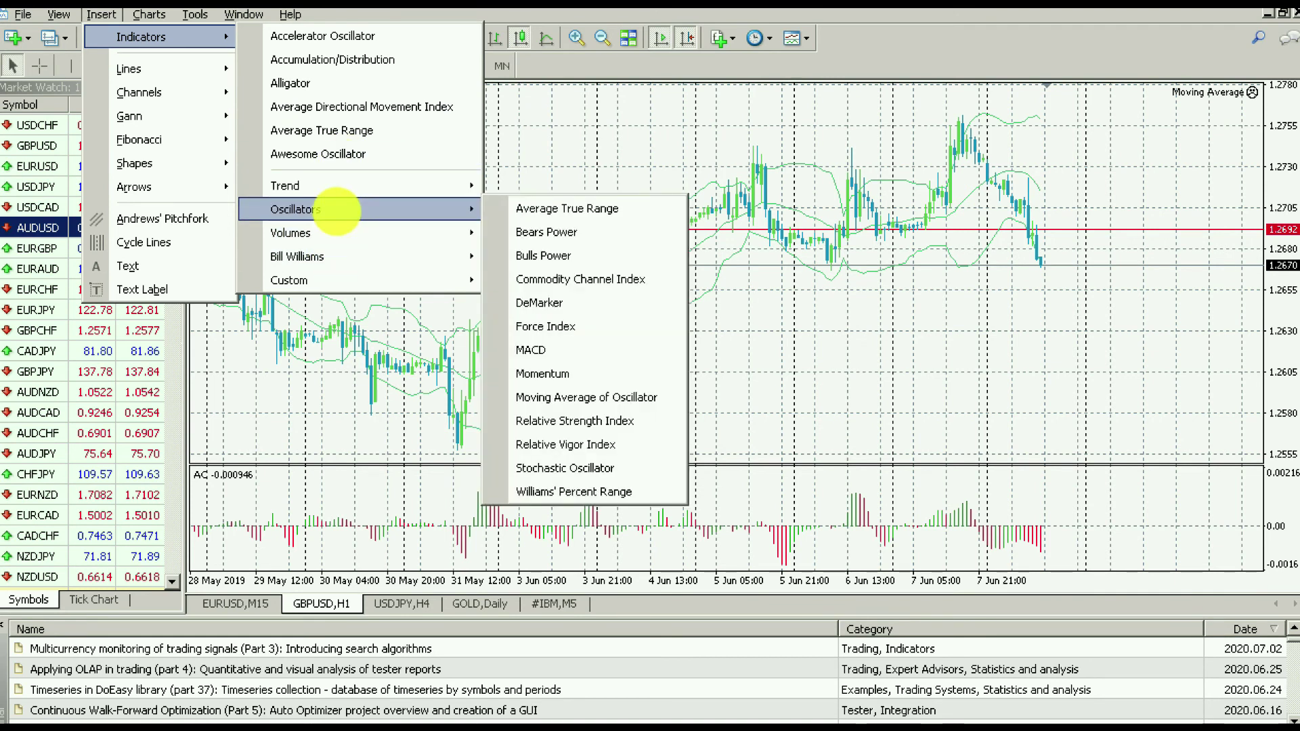
mouse_move(407, 187)
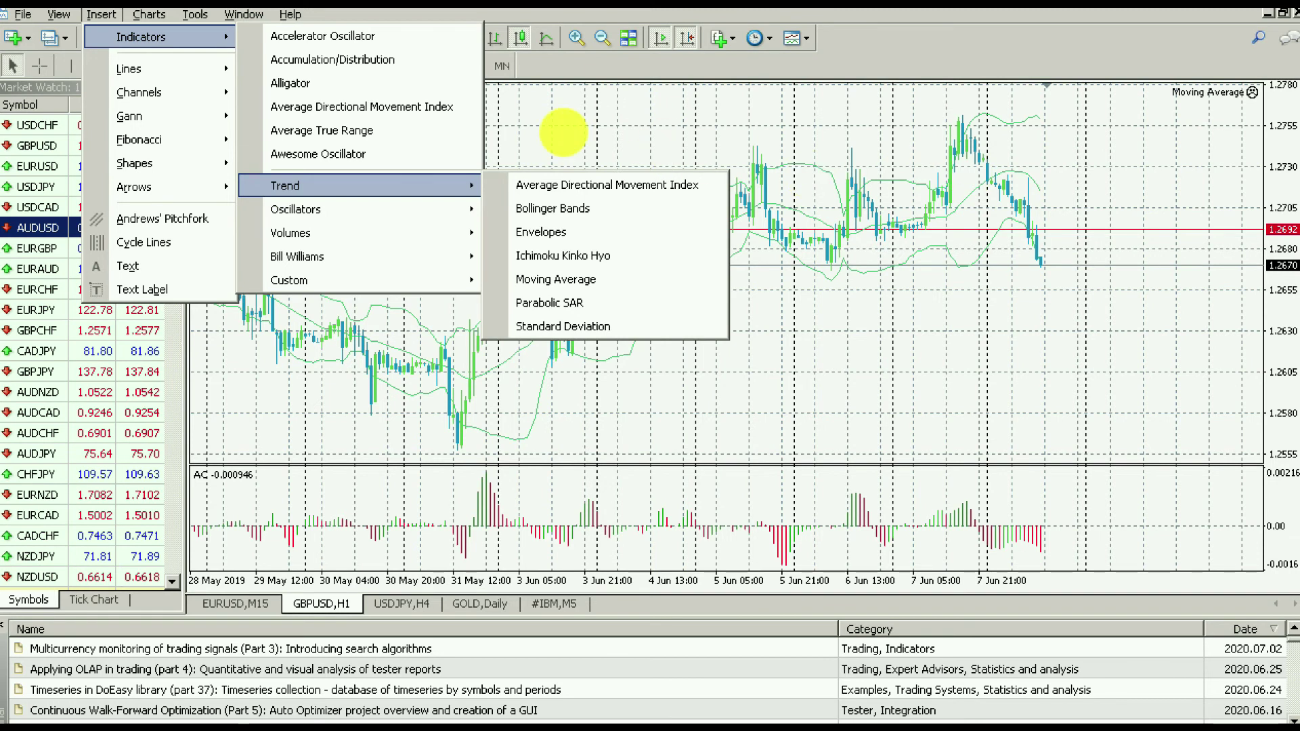
left_click(564, 132)
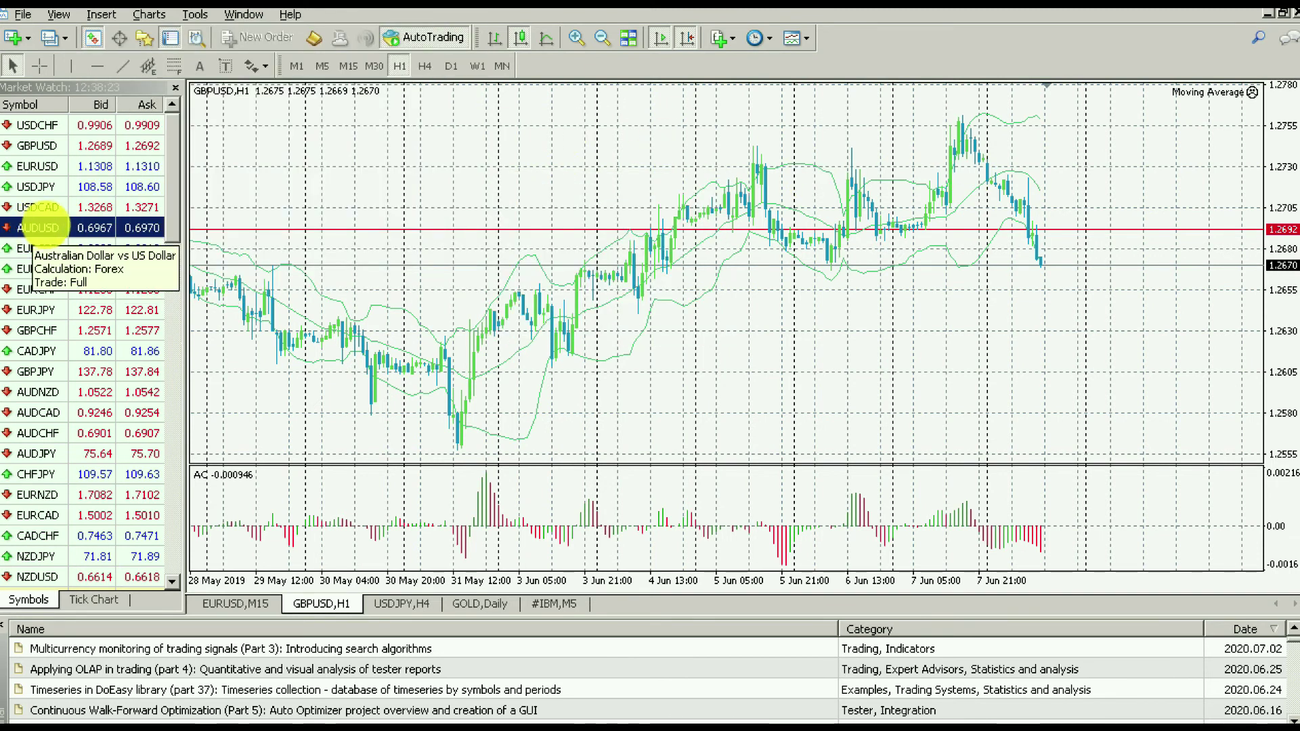
right_click(351, 247)
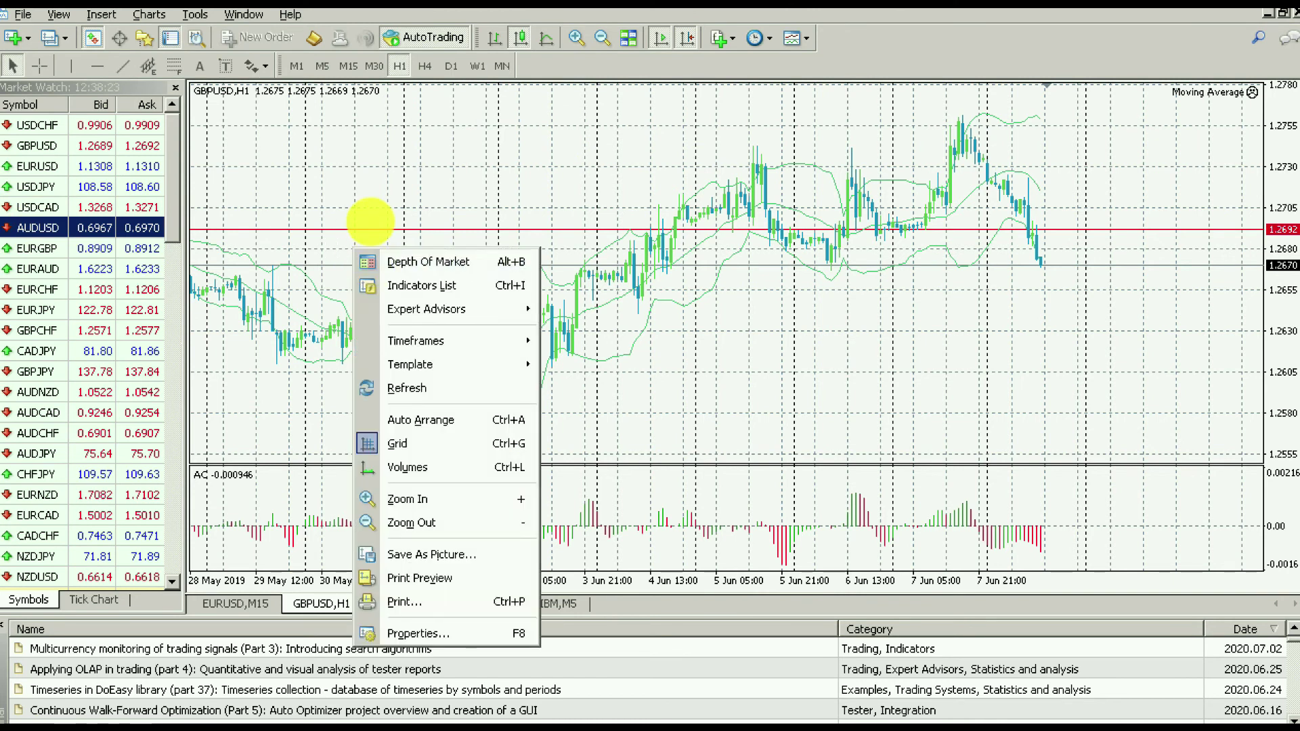
key("Escape")
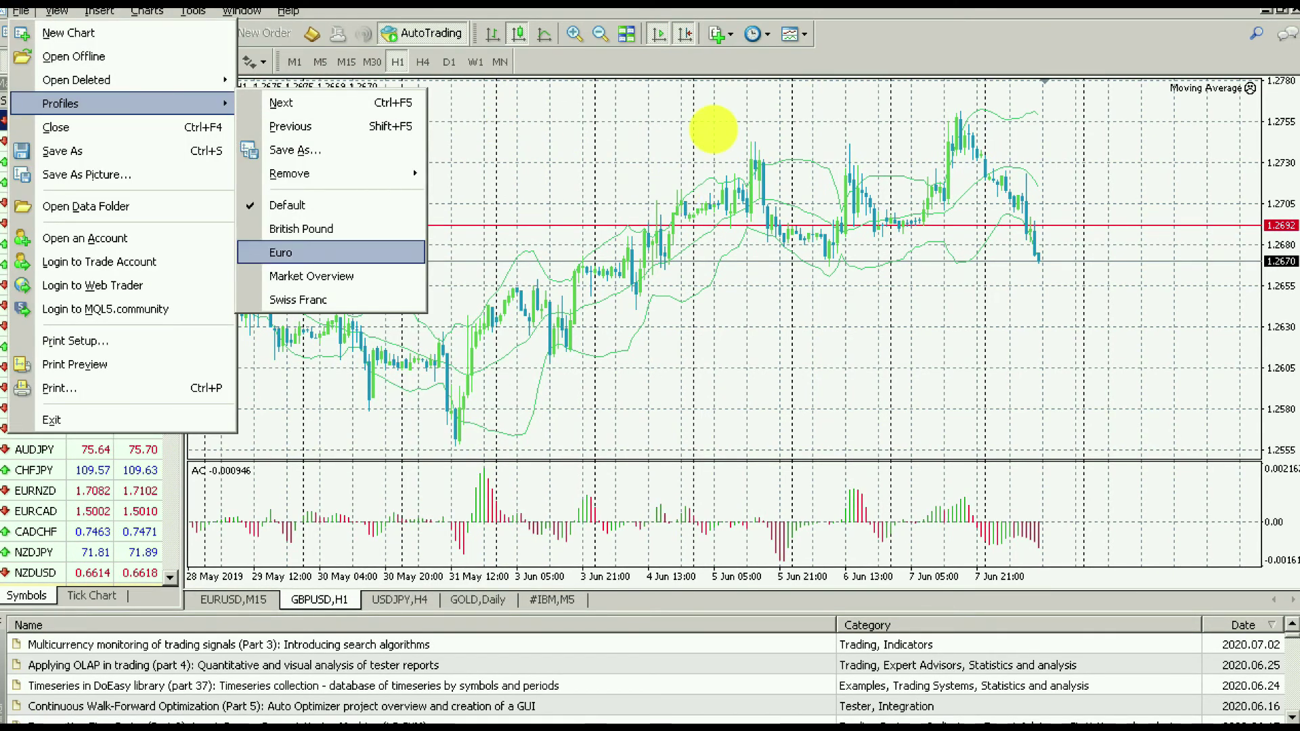
left_click(712, 129)
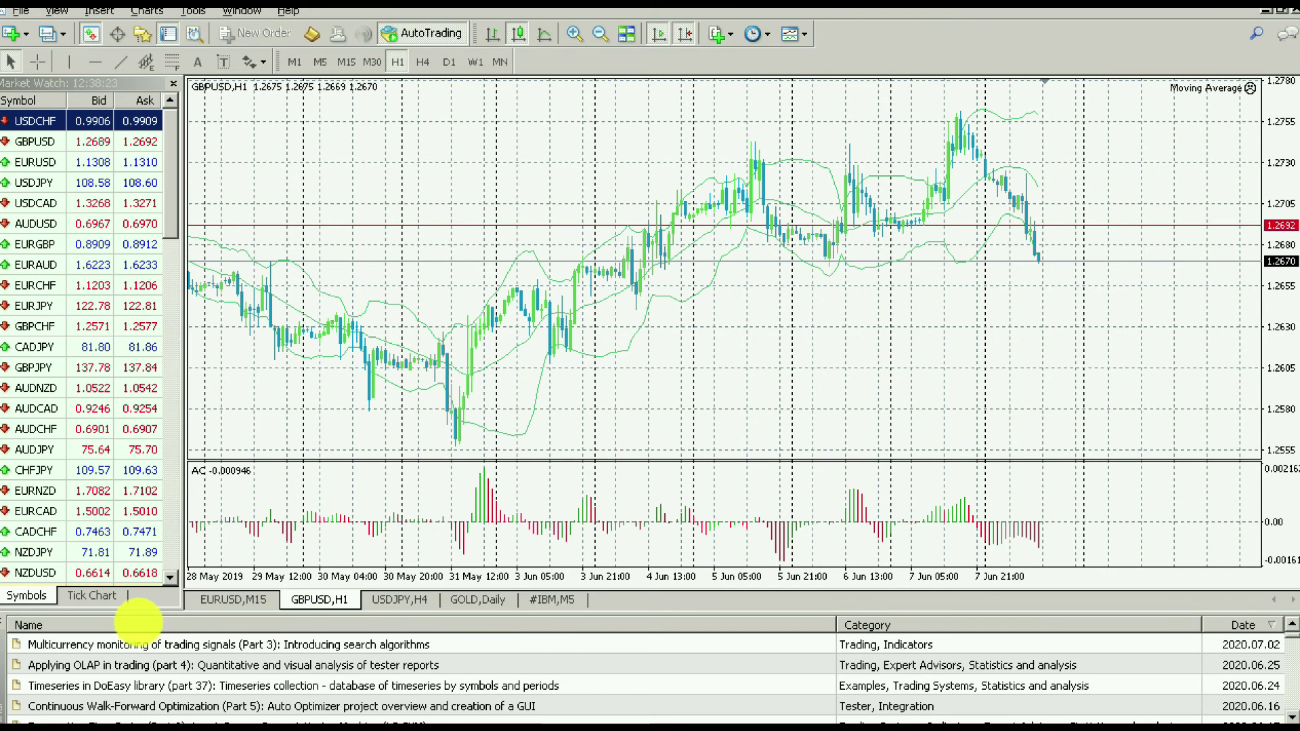
In AxiTrader's MT4 web trader in the browser, start opening a demo account and fill in the applicant's first and second names.
scroll(139, 569, "down", 3)
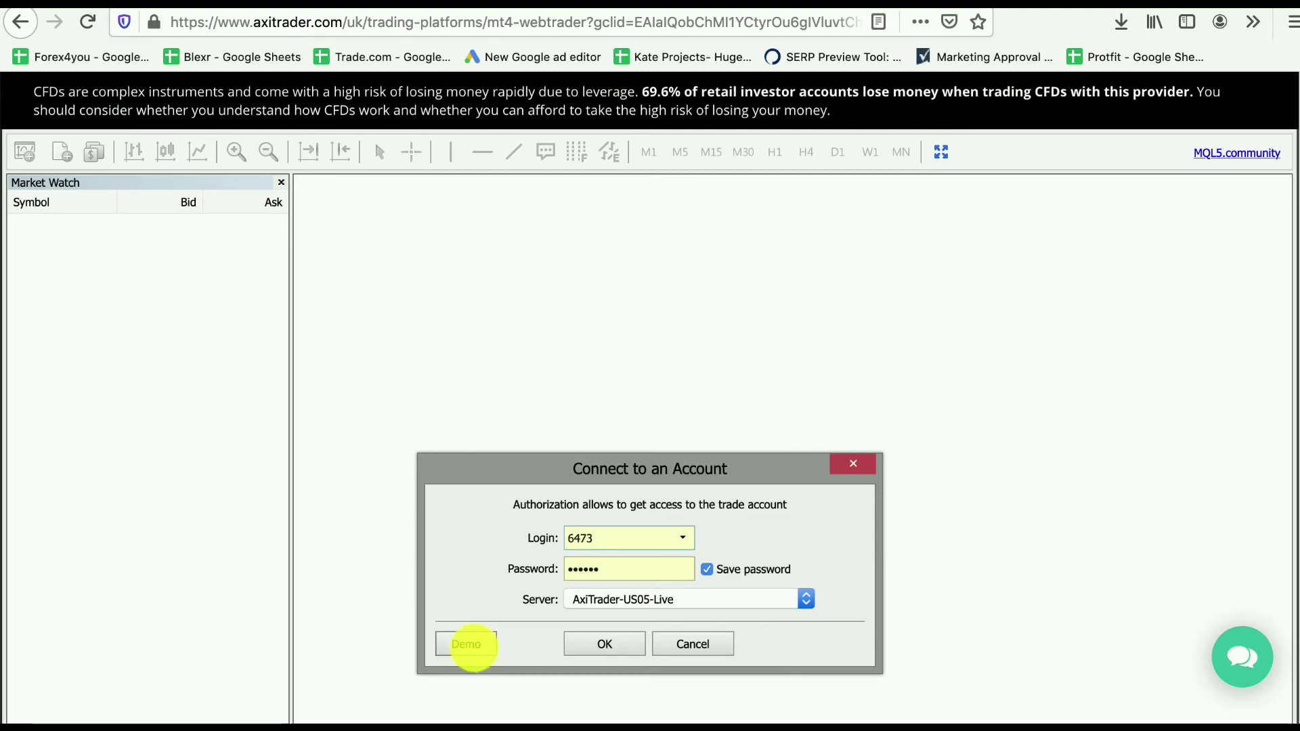
left_click(466, 644)
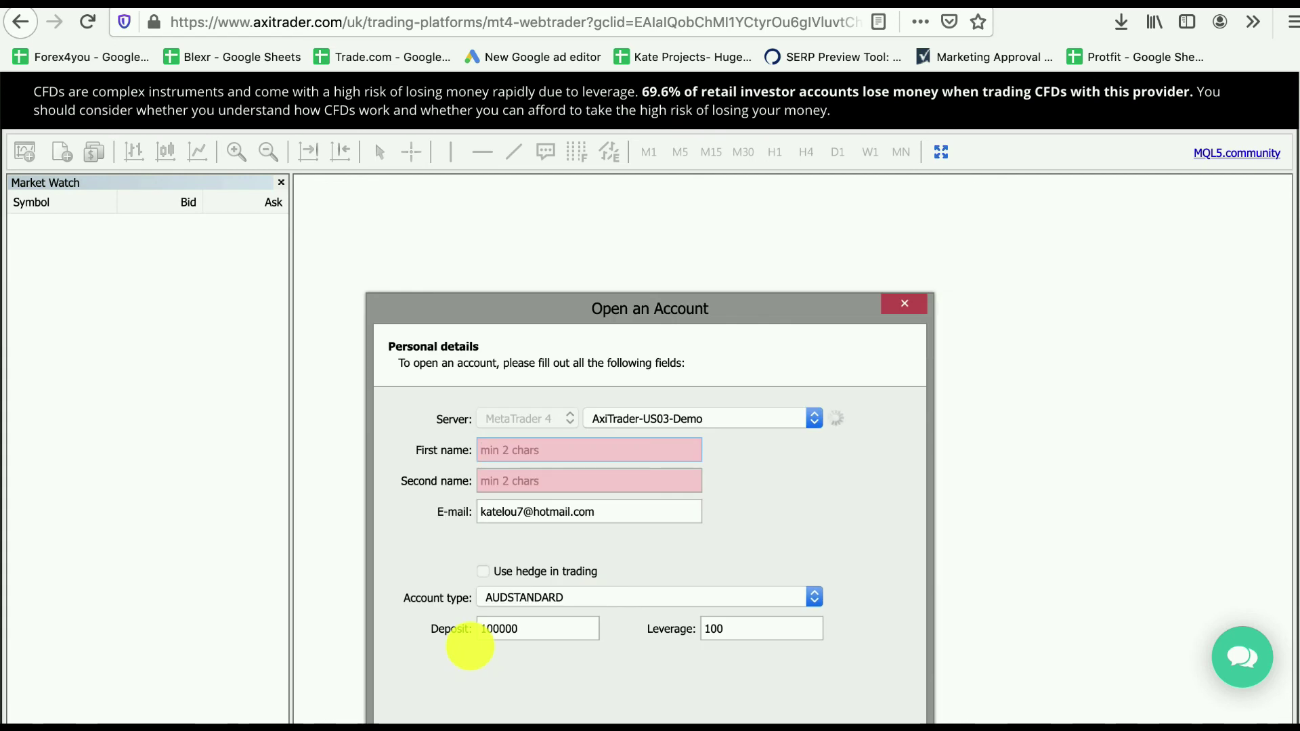
scroll(470, 647, "down", 3)
left_click(532, 282)
type("ka")
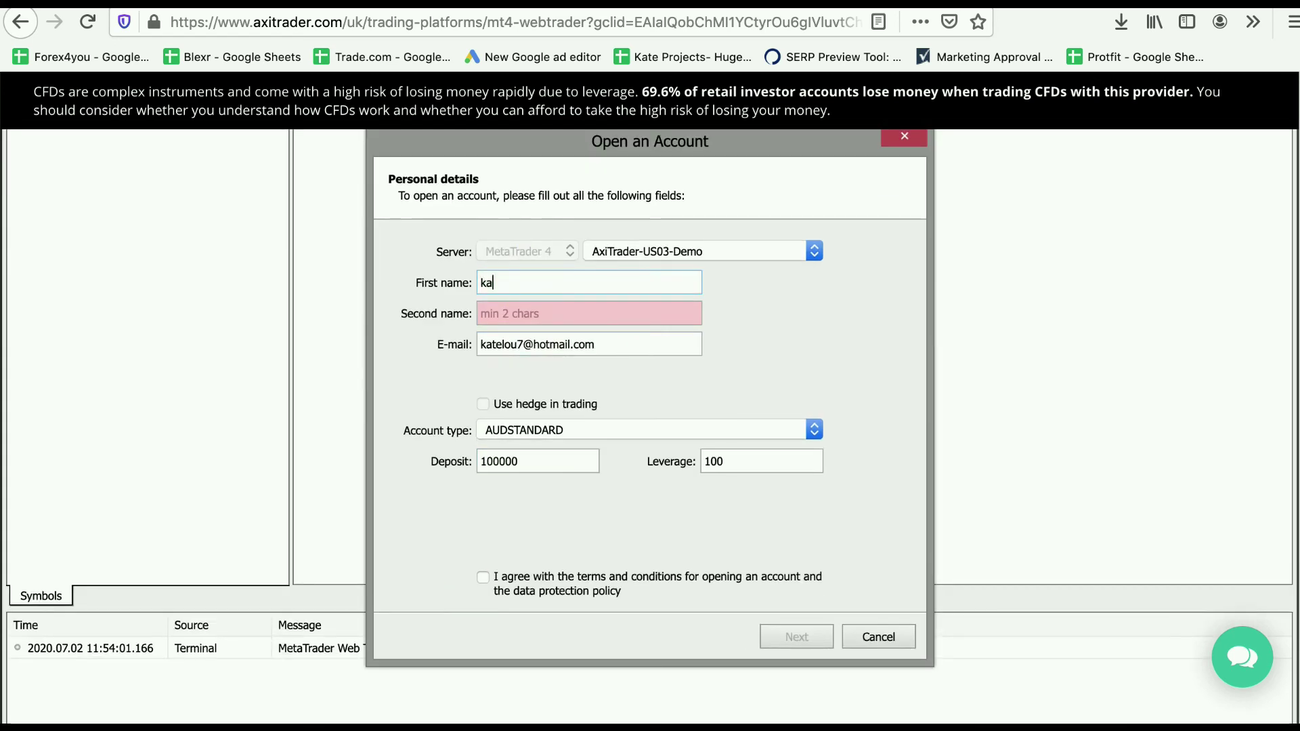
left_click(535, 312)
type("le")
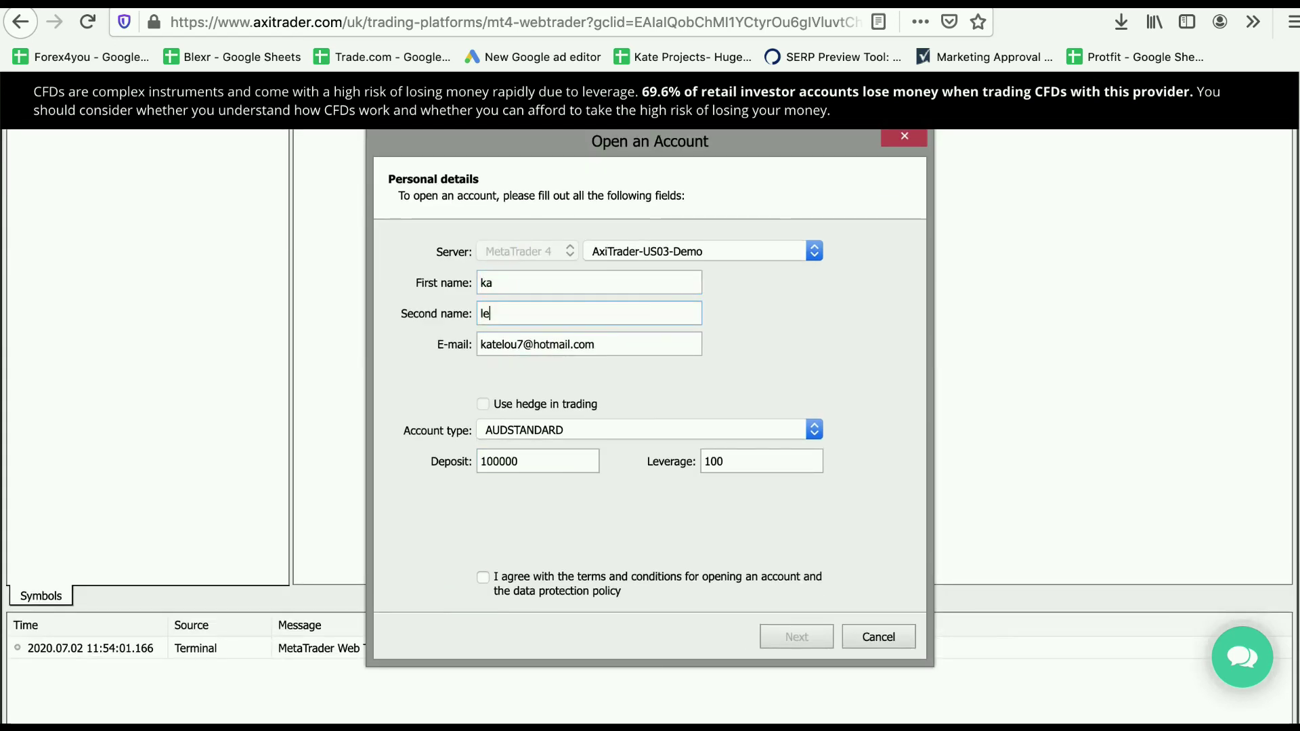
Agree to the terms and data protection policy and complete the AUDSTANDARD demo account registration with a 100000 deposit and 100 leverage.
left_click(505, 578)
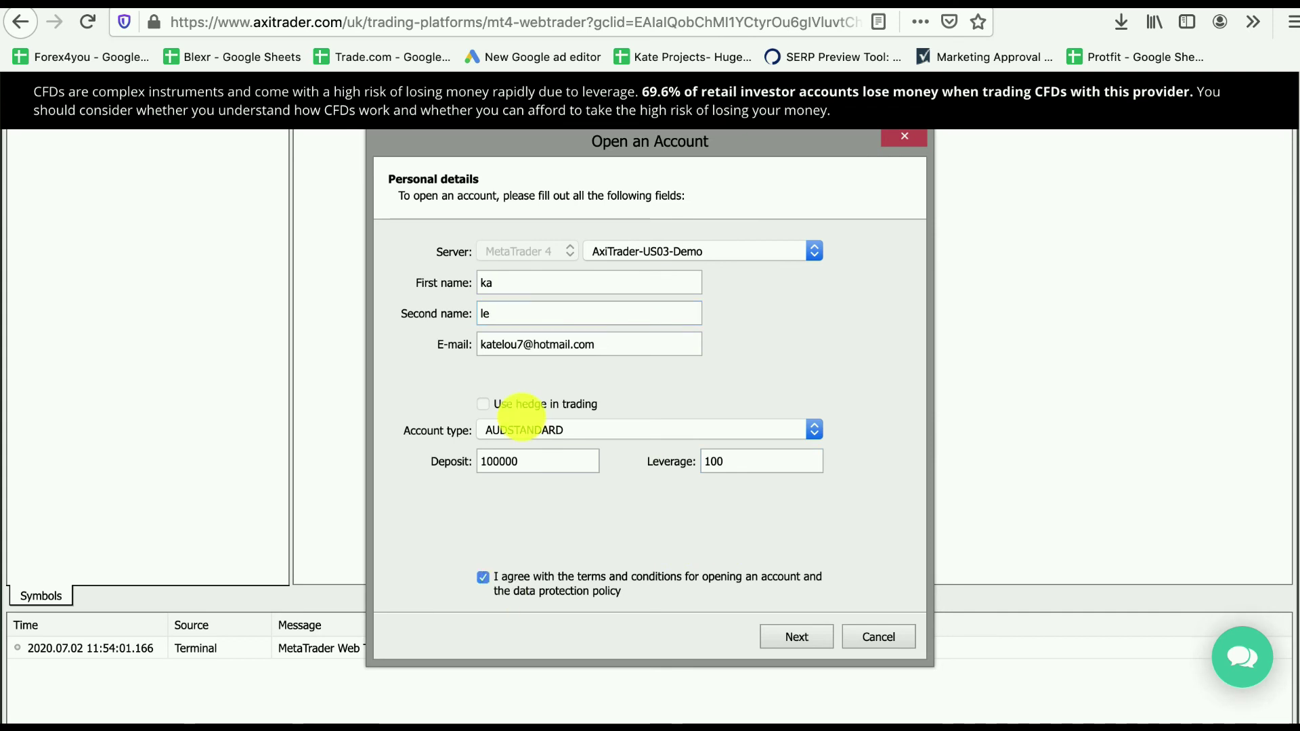
left_click(798, 638)
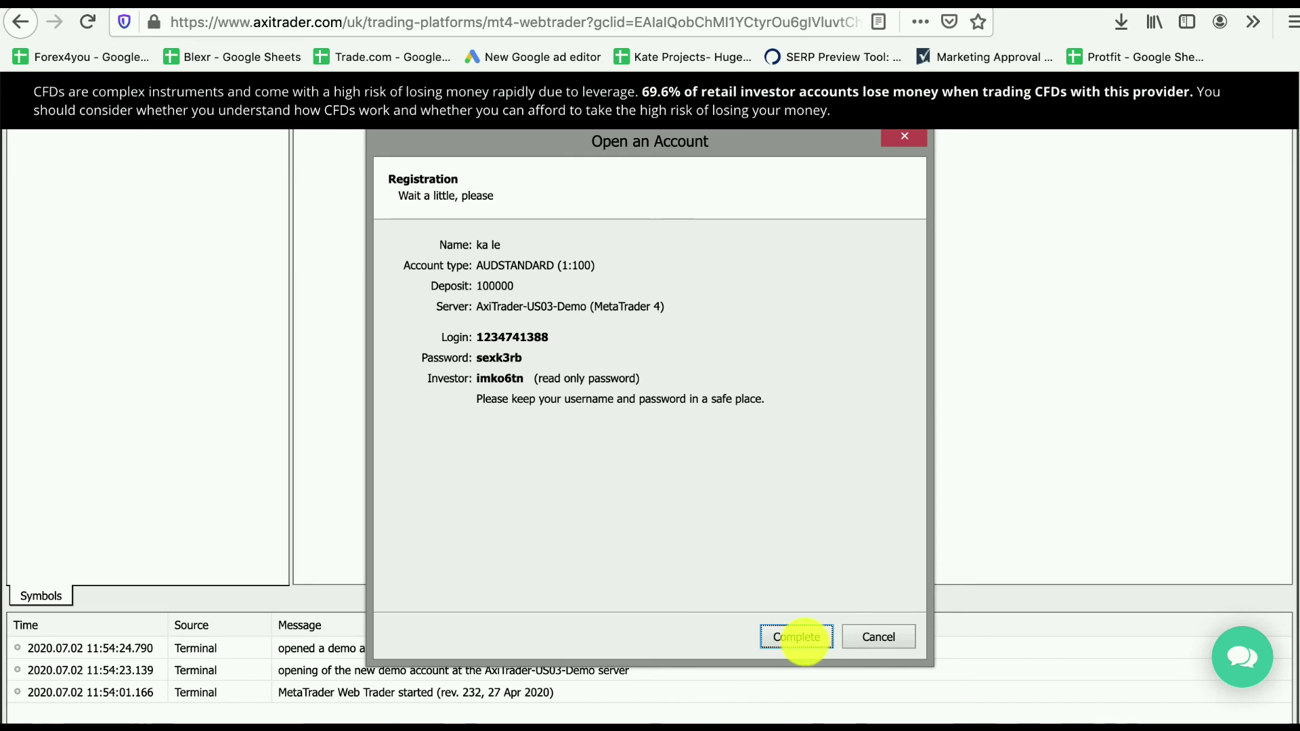
left_click(799, 638)
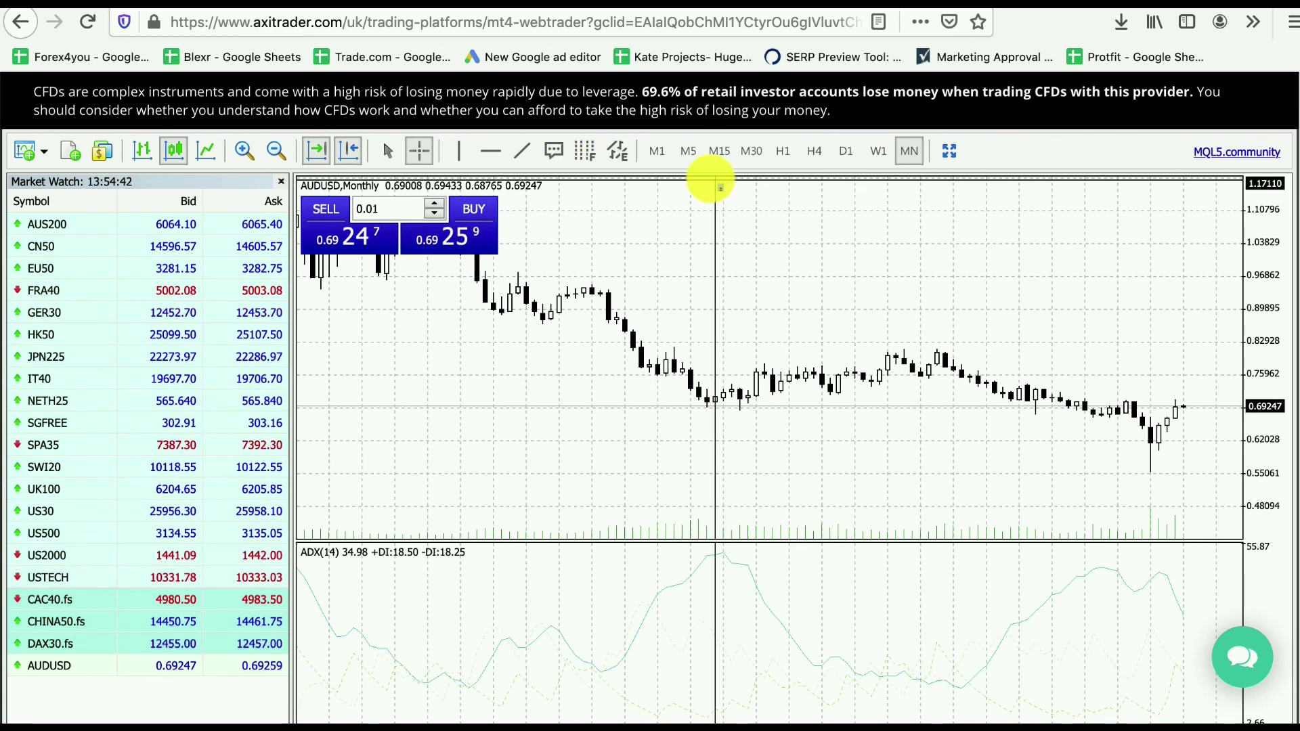
Activate One-Click Trading from the AUDUSD chart and accept its terms and conditions.
scroll(47, 406, "down", 5)
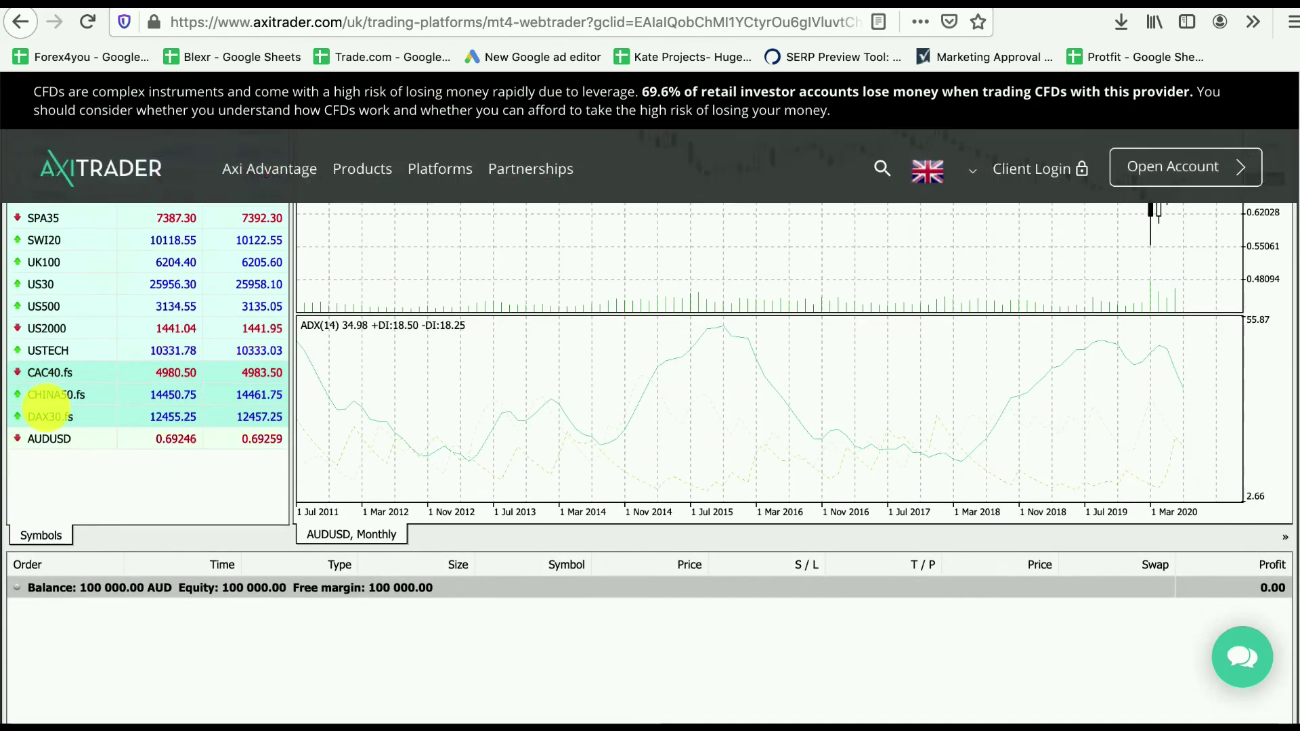
scroll(48, 413, "down", 1)
scroll(47, 413, "up", 6)
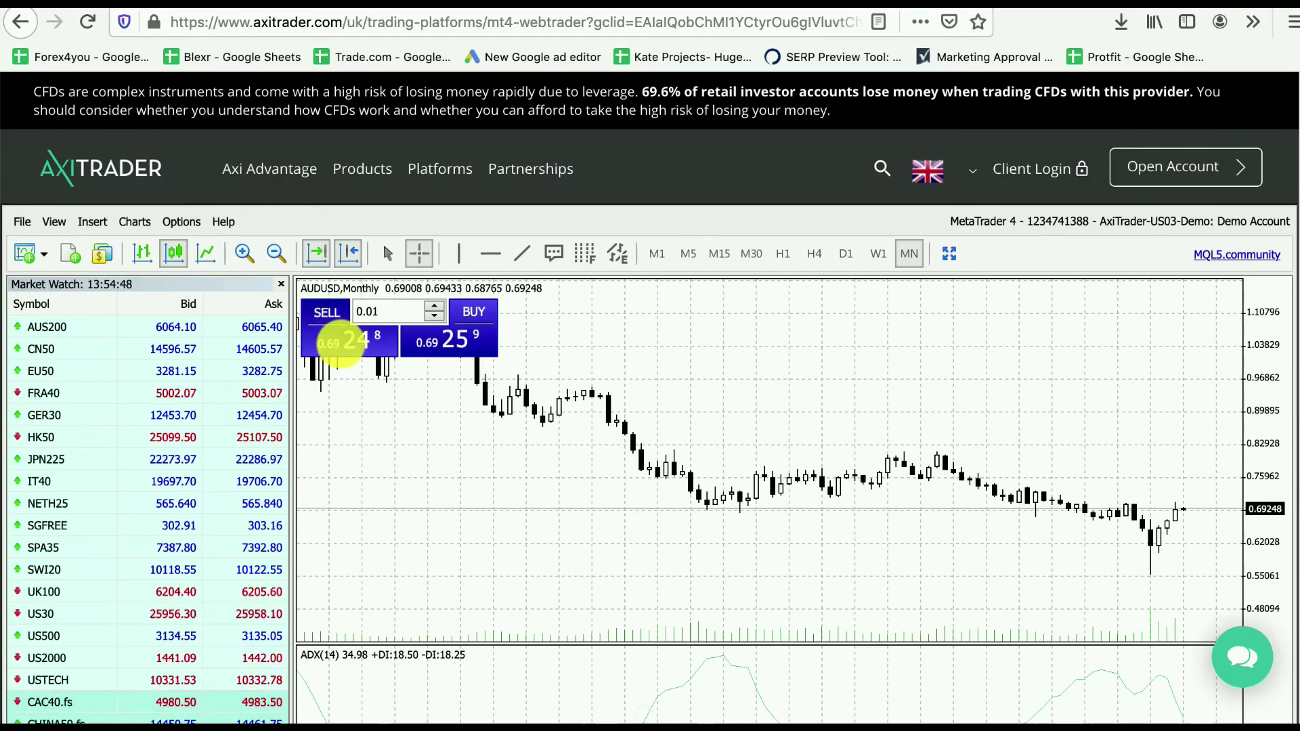
left_click(342, 342)
scroll(619, 513, "down", 5)
scroll(750, 501, "down", 3)
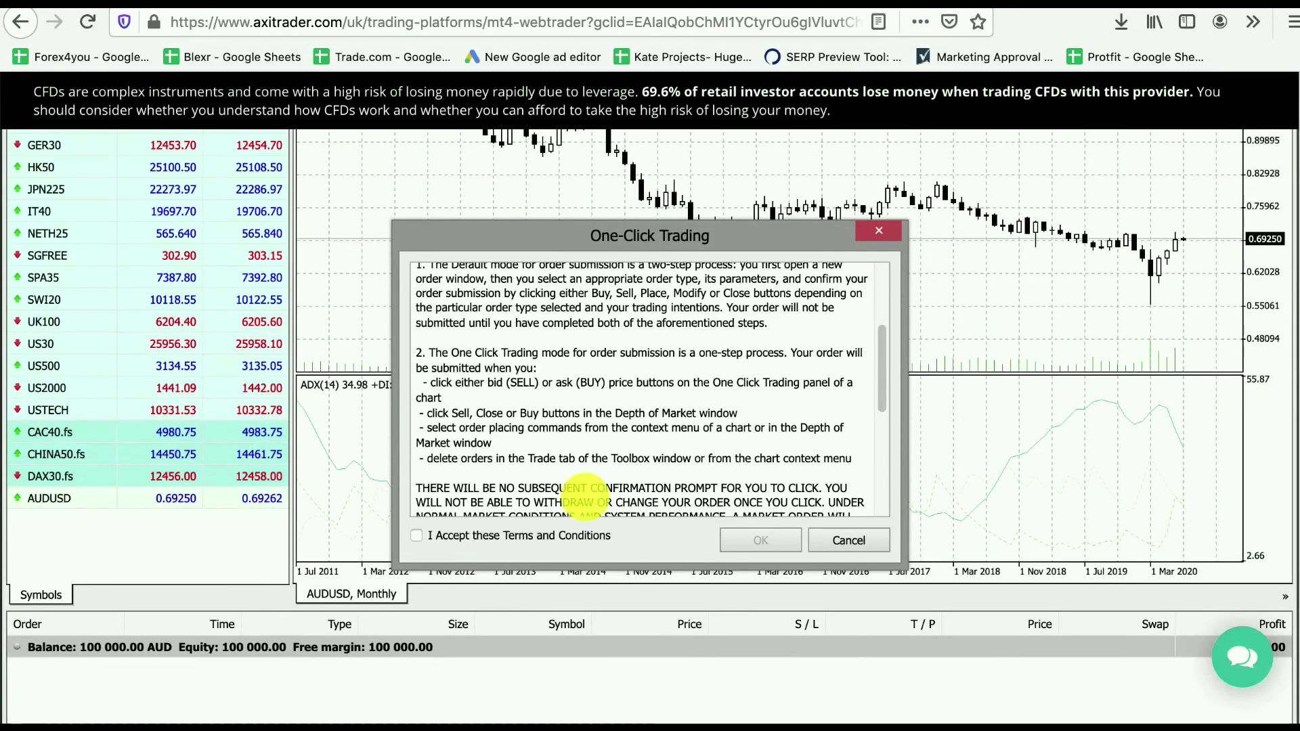
left_click(486, 535)
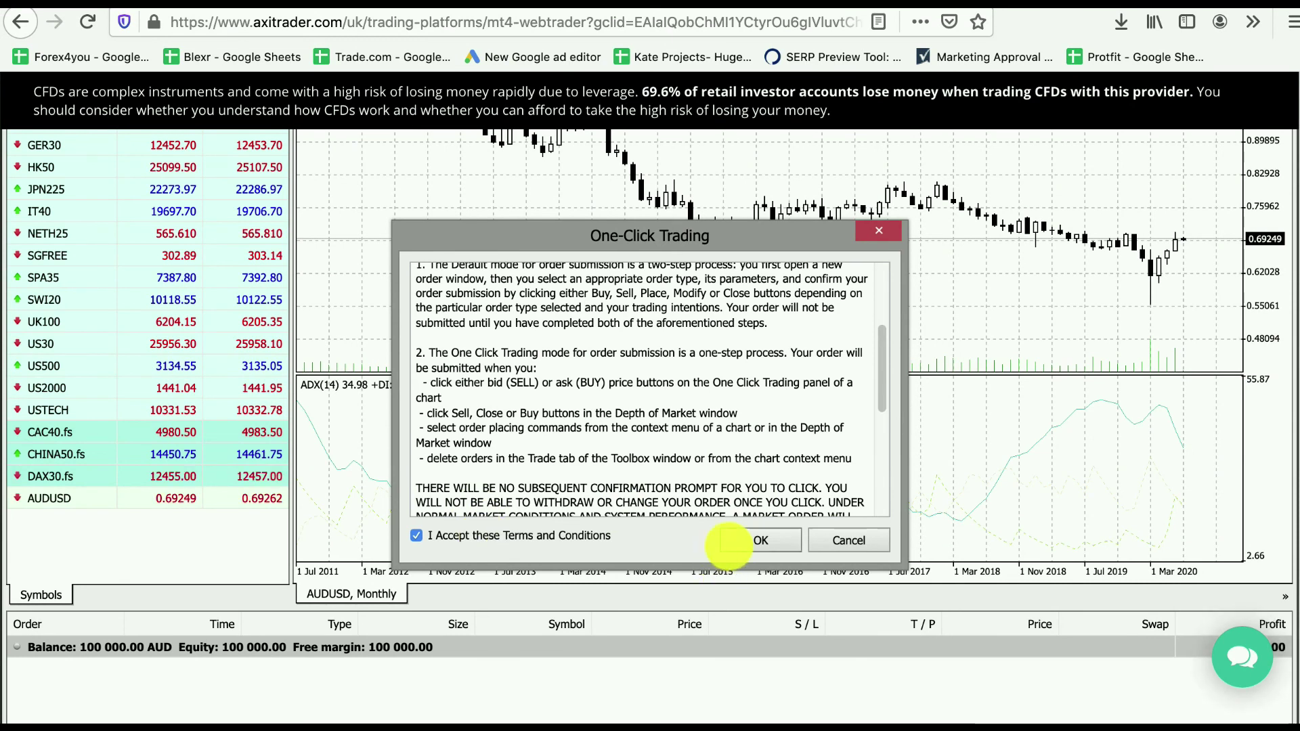
left_click(760, 540)
scroll(542, 339, "up", 4)
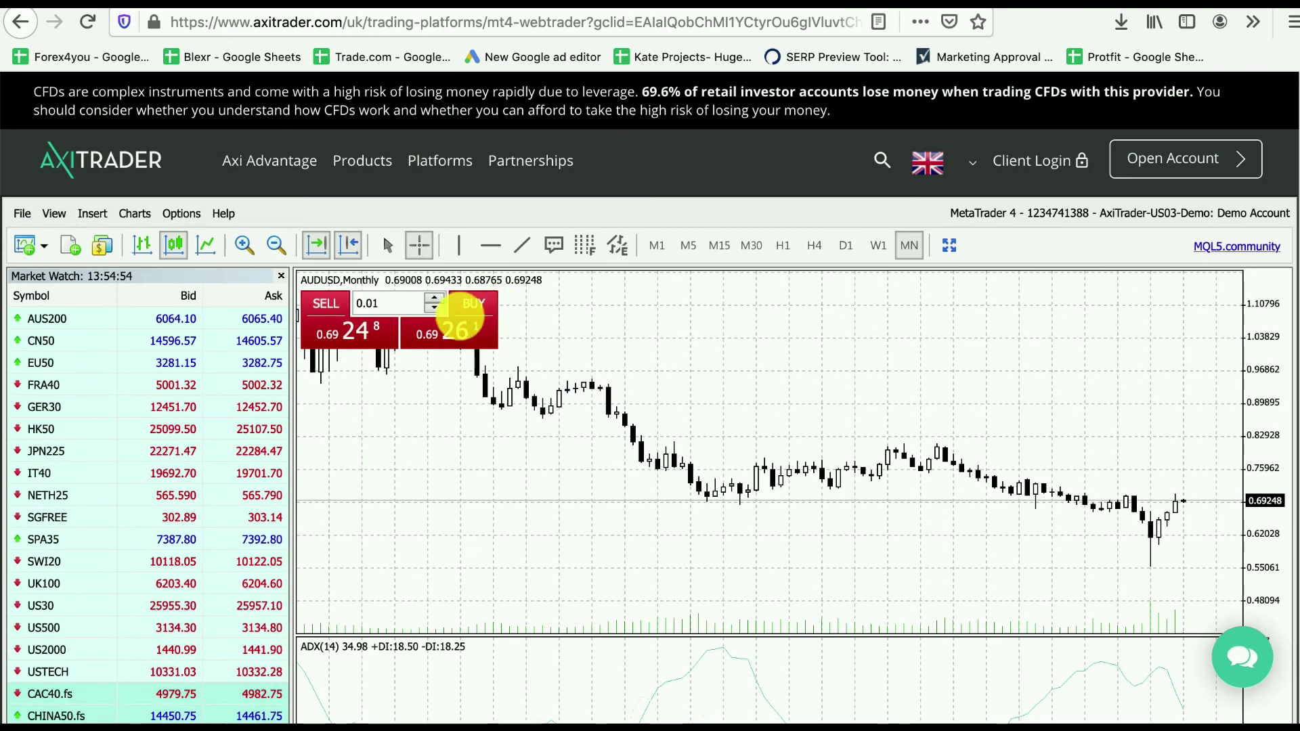
Buy 0.01 lots of AUDUSD at market price and close the open position.
left_click(463, 317)
scroll(566, 378, "down", 7)
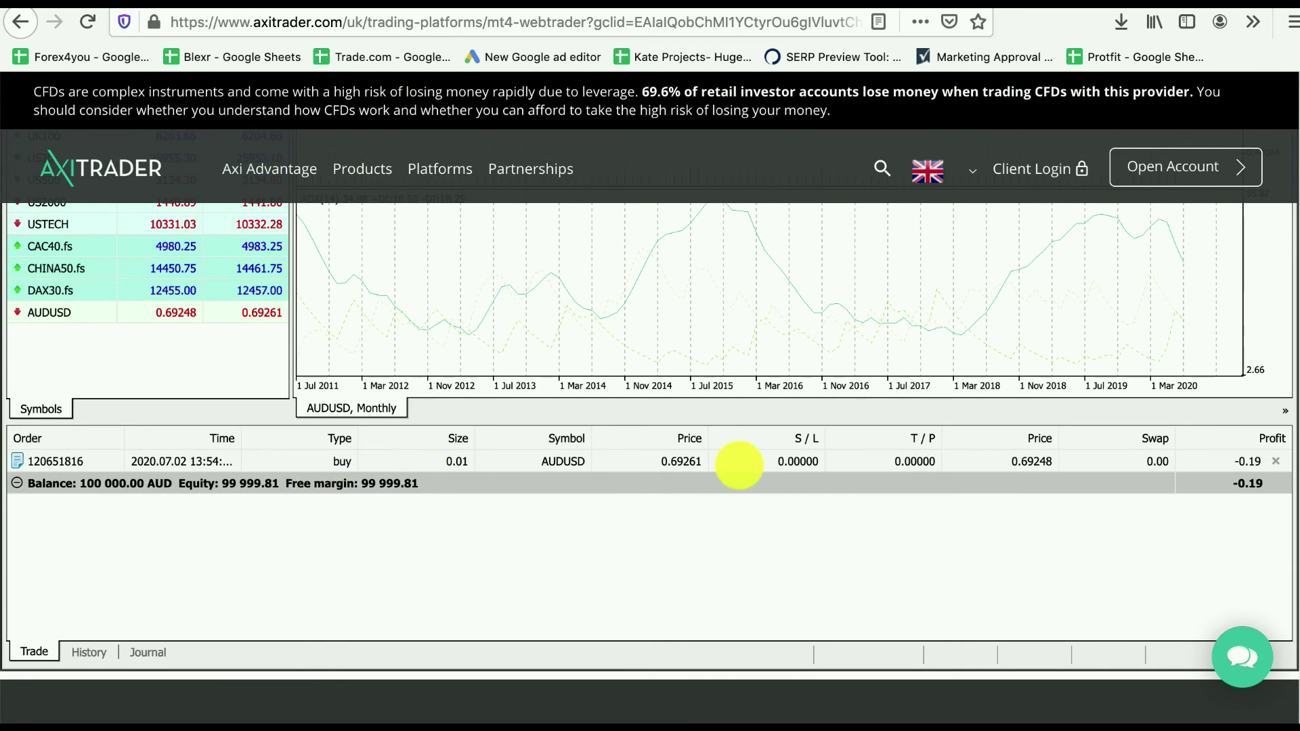
left_click(1275, 461)
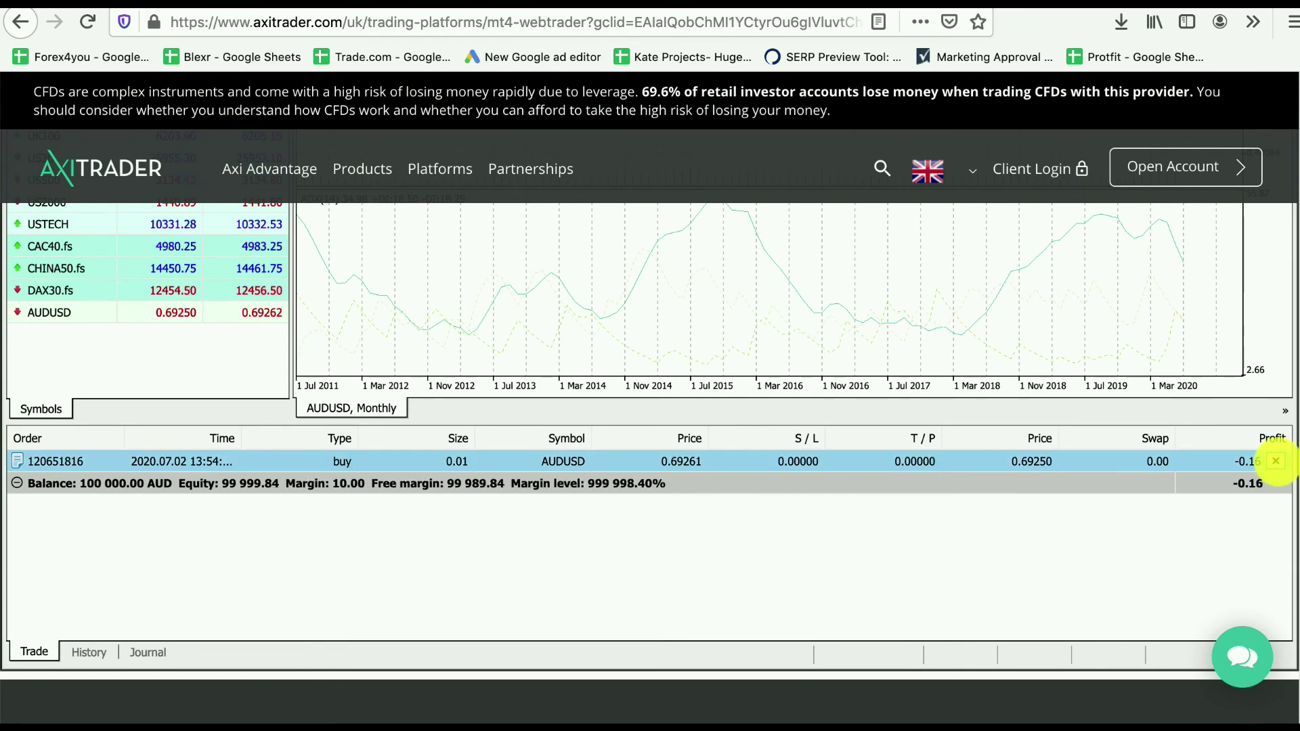
left_click(1276, 461)
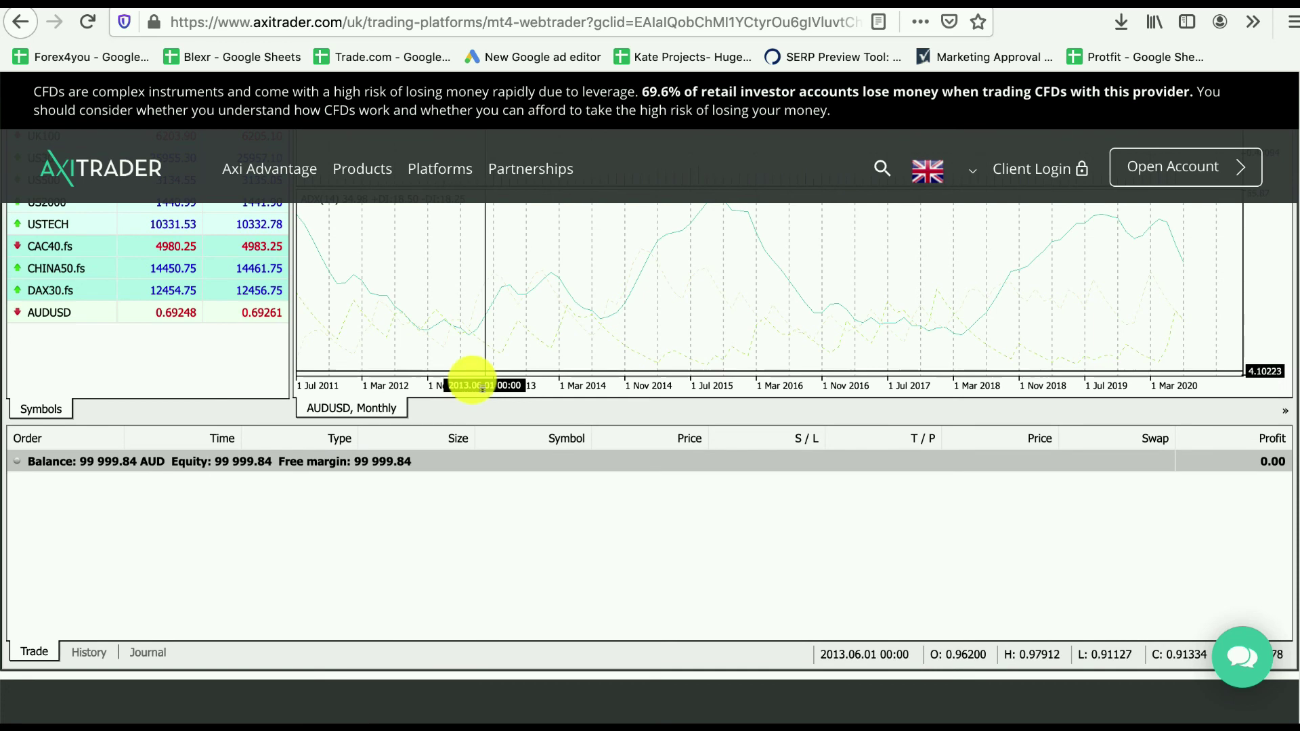
scroll(467, 379, "up", 7)
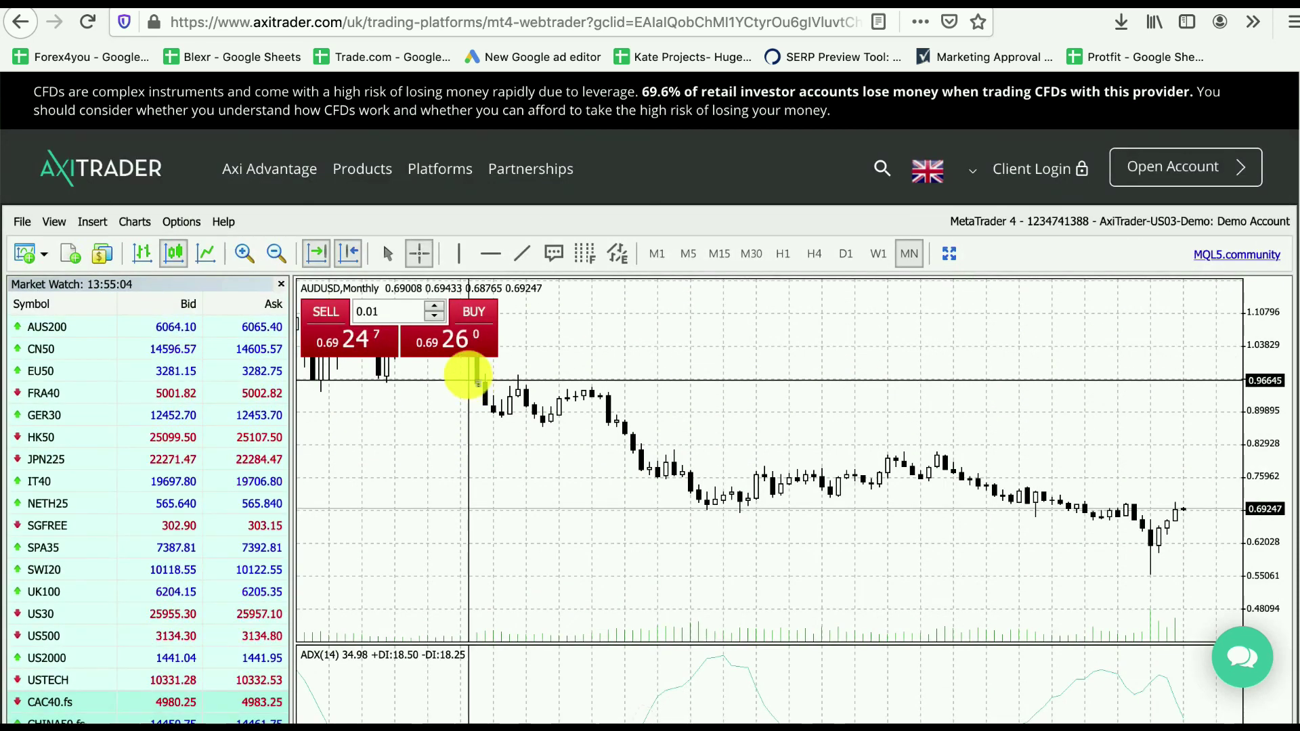
scroll(480, 388, "down", 2)
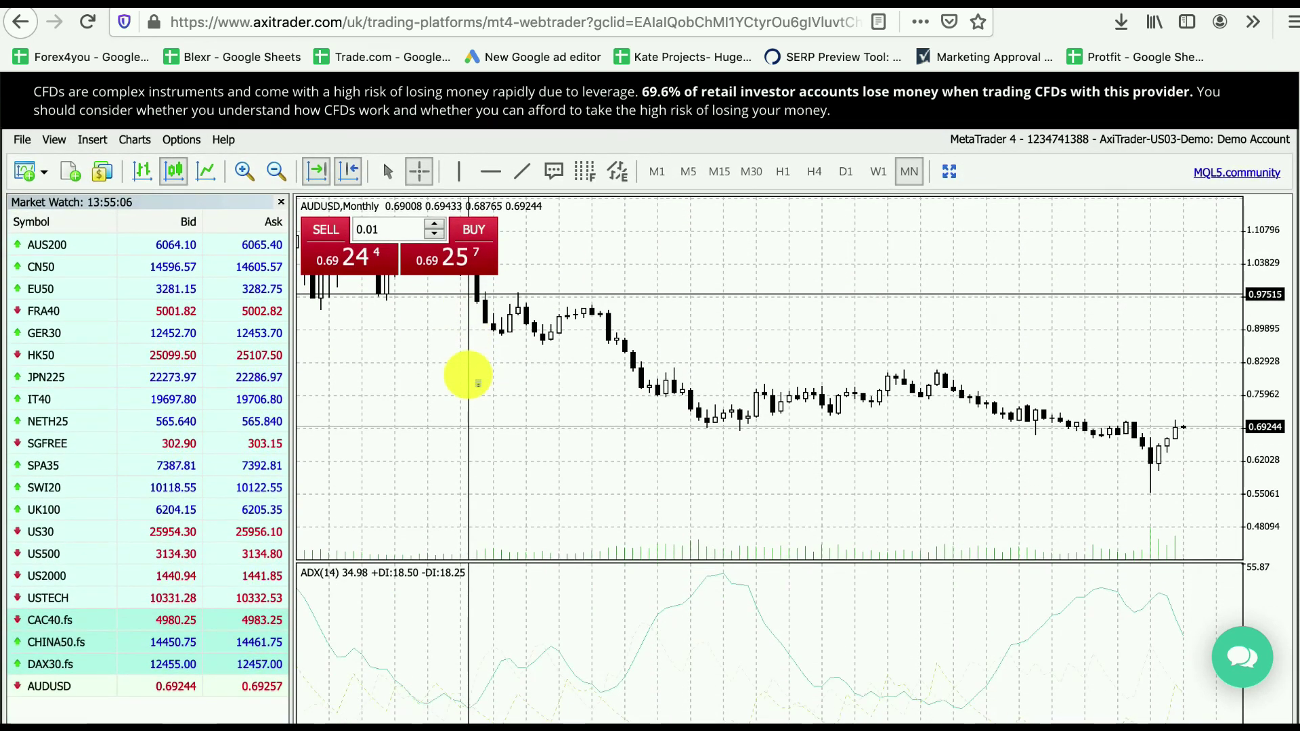